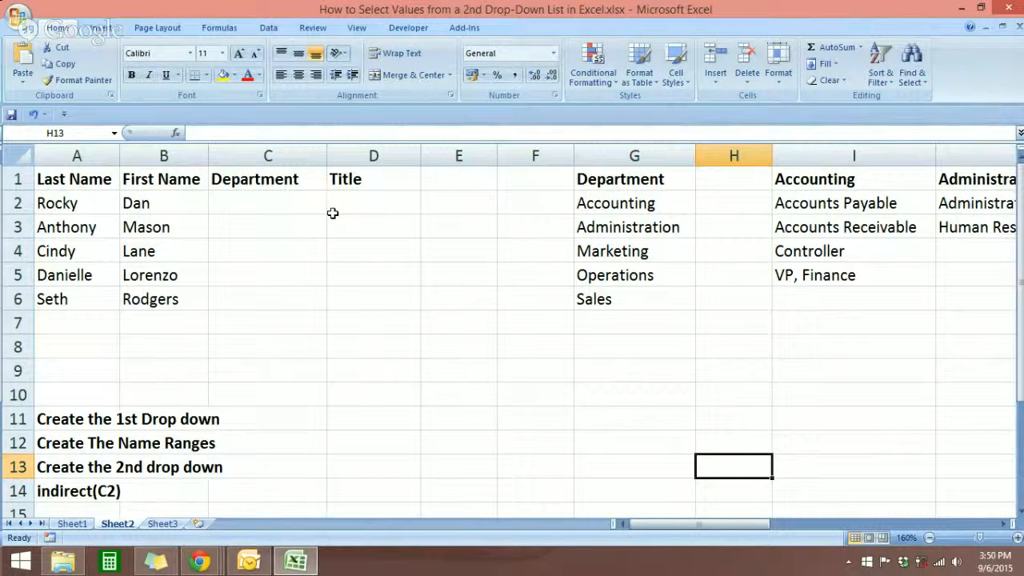
{"action": "left_click", "coordinate": [279, 183]}
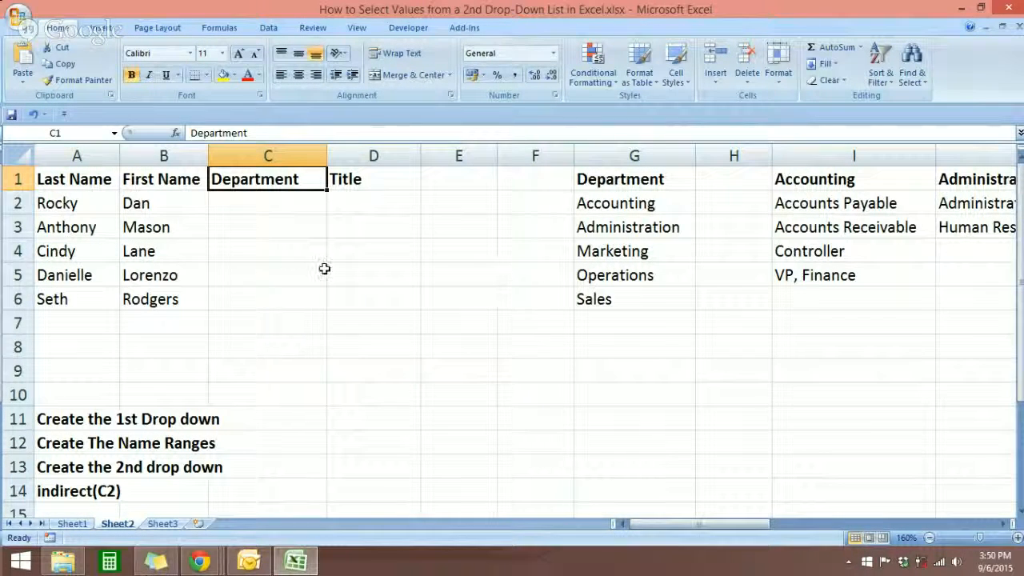
{"action": "left_click", "coordinate": [282, 206]}
{"action": "double_click", "coordinate": [281, 205]}
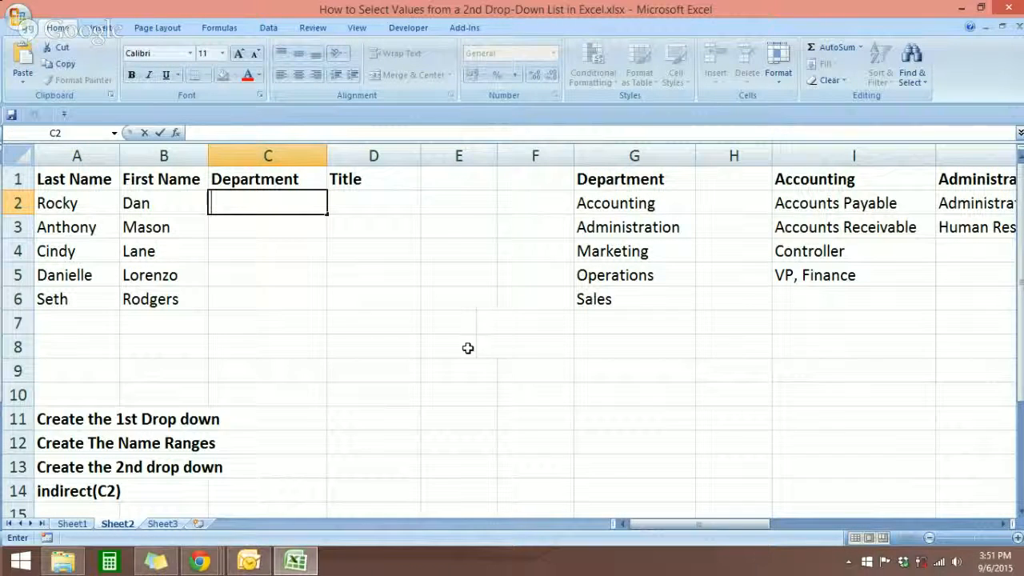
{"action": "left_click", "coordinate": [363, 205]}
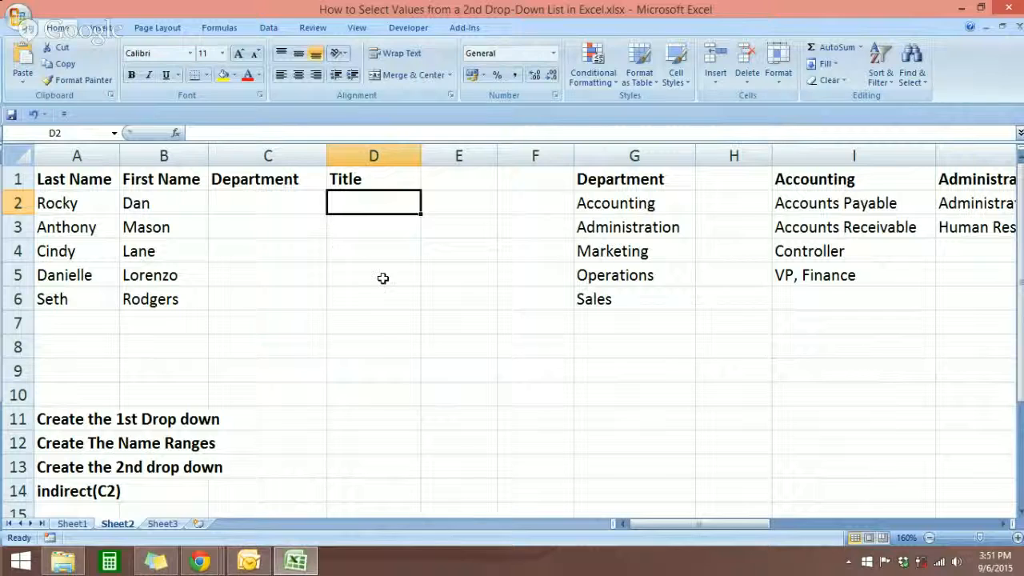
{"action": "left_click", "coordinate": [269, 209]}
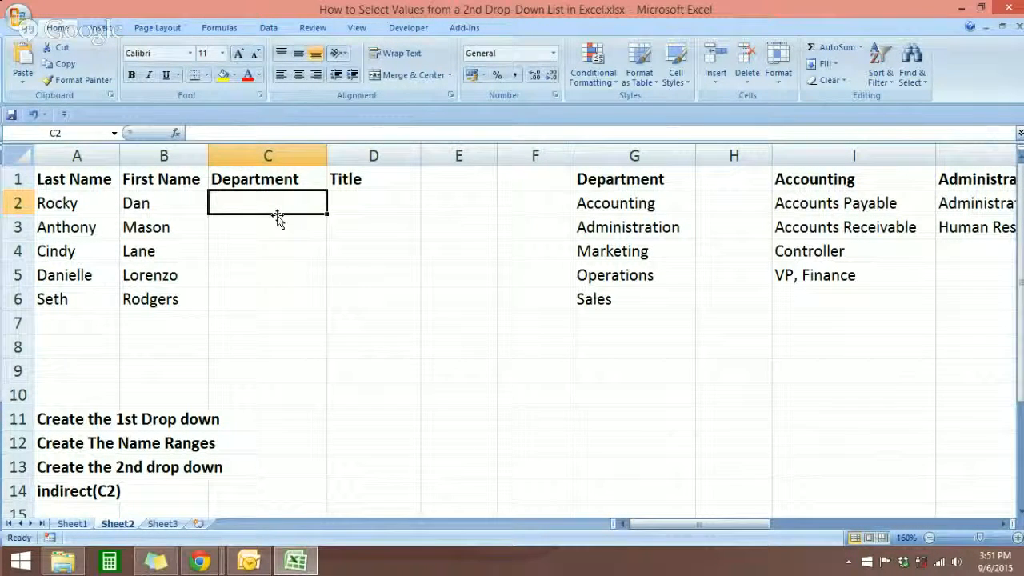
{"action": "left_click", "coordinate": [378, 209]}
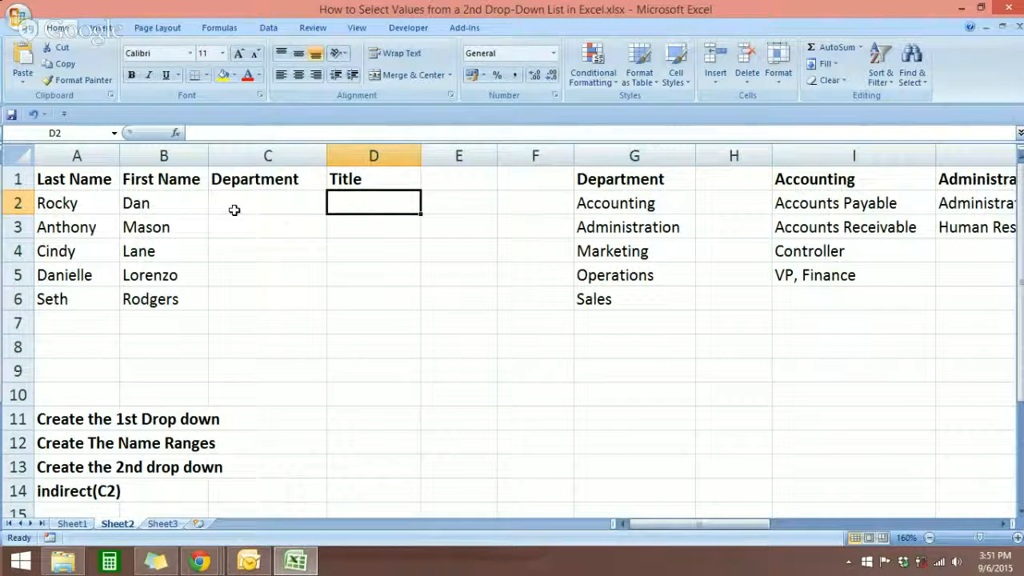
Name the department list G2:G6 as the range Department
{"action": "left_click_drag", "start_coordinate": [651, 206], "coordinate": [648, 288]}
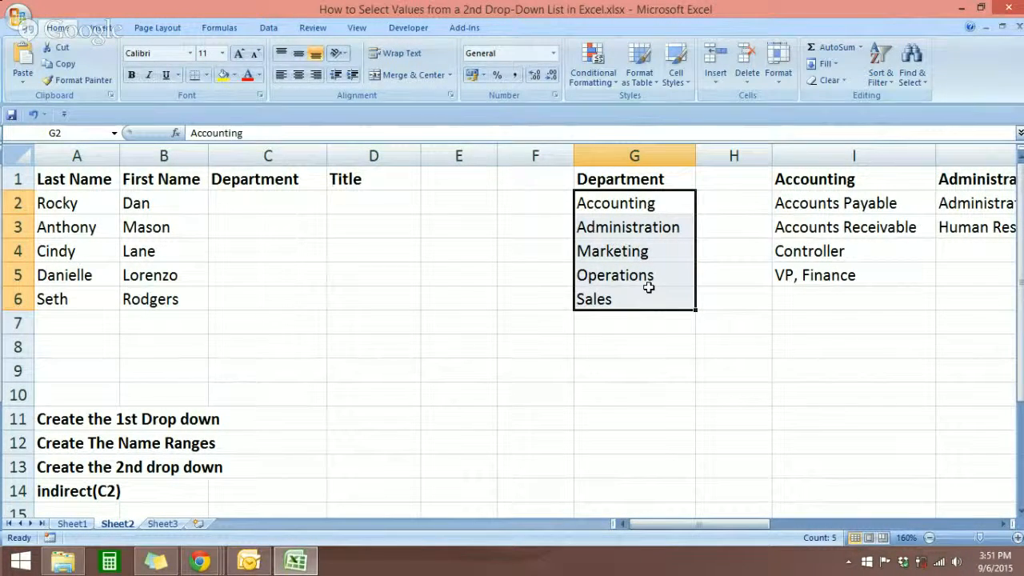
{"action": "left_click", "coordinate": [79, 133]}
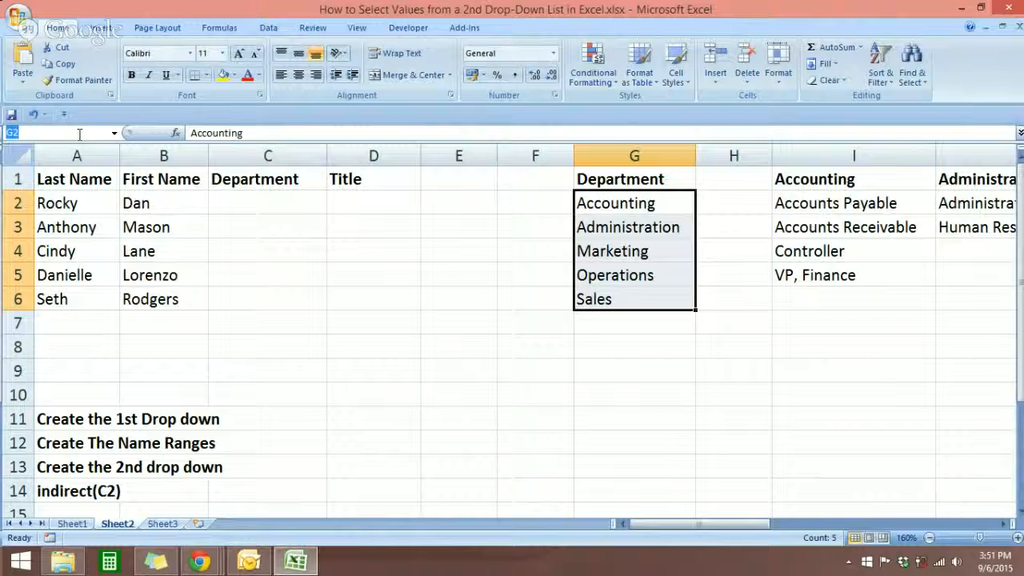
{"action": "type", "text": "De"}
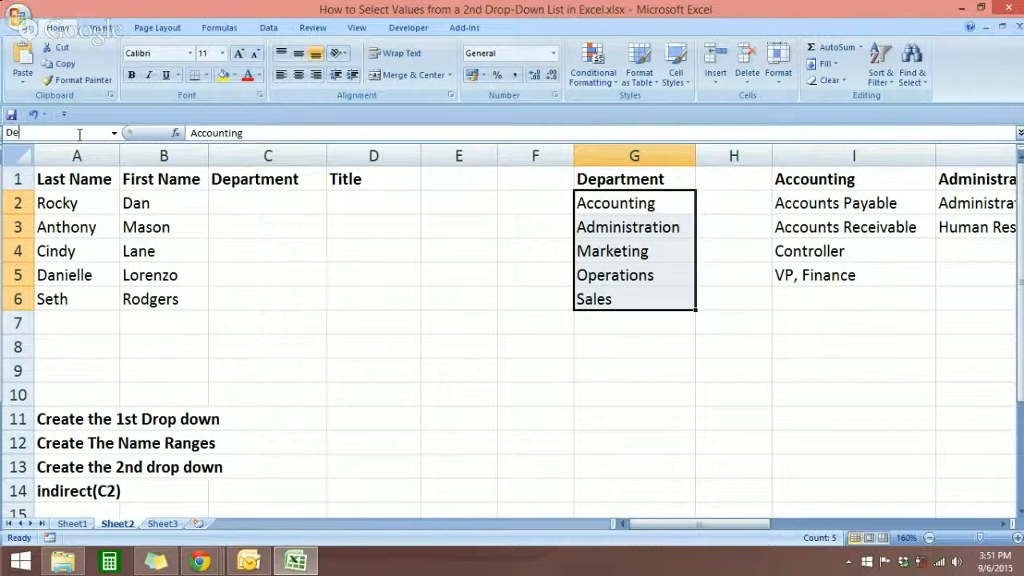
{"action": "type", "text": "partment"}
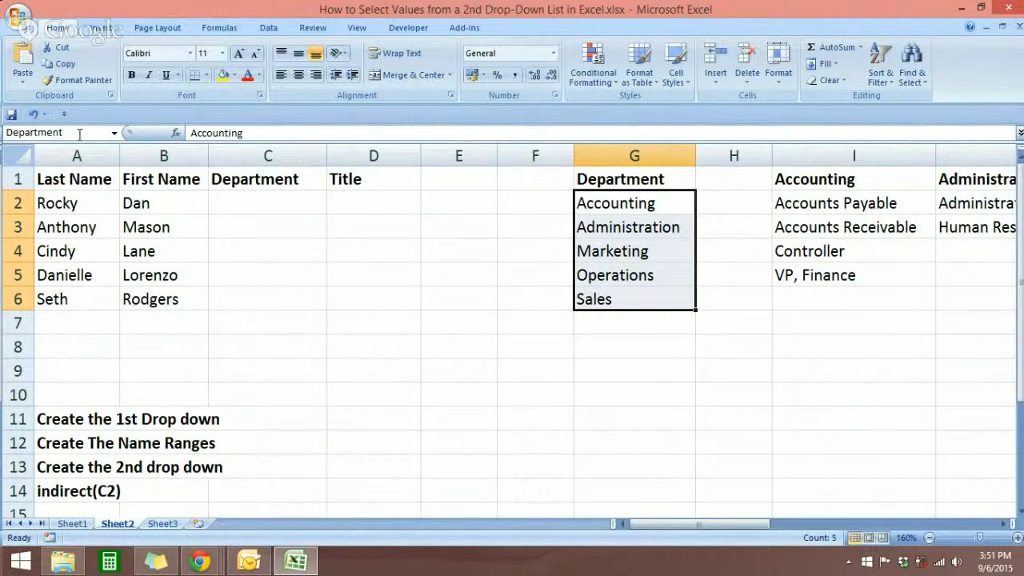
{"action": "key", "text": "Return"}
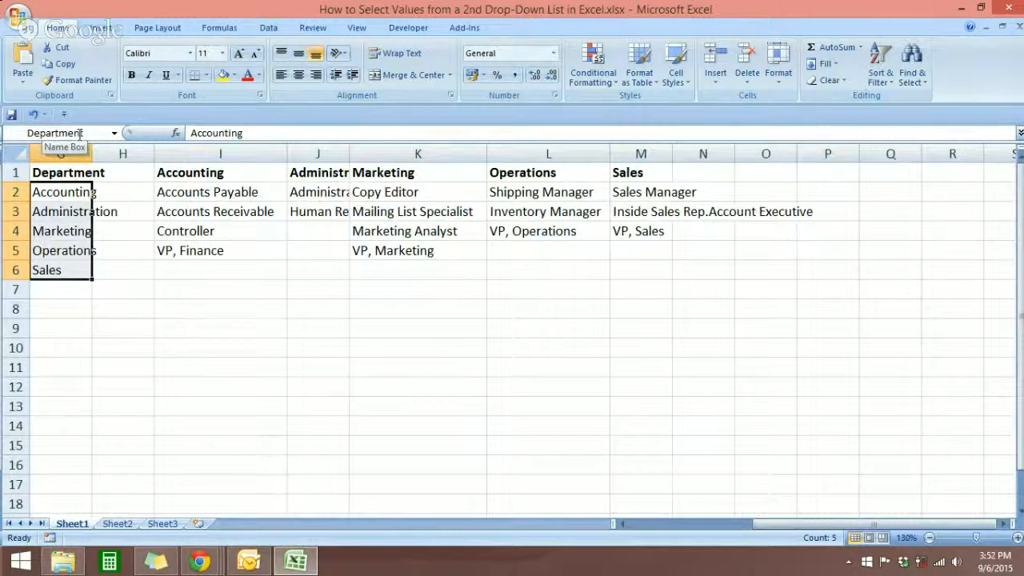
Check that the department list G2:G6 on Sheet1 carries the Department range name
{"action": "left_click", "coordinate": [621, 526]}
{"action": "left_click", "coordinate": [576, 369]}
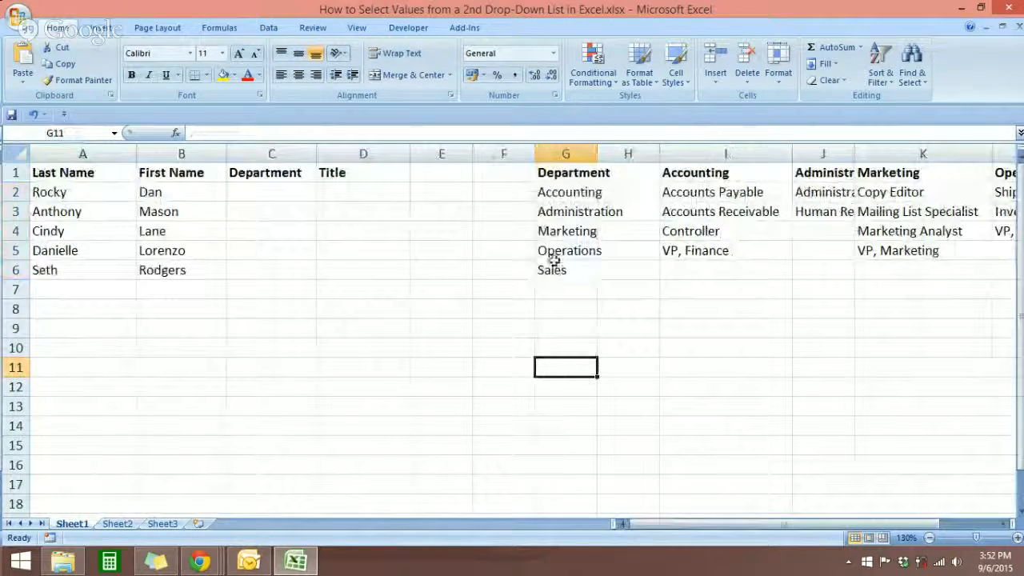
{"action": "left_click_drag", "start_coordinate": [540, 192], "coordinate": [539, 264]}
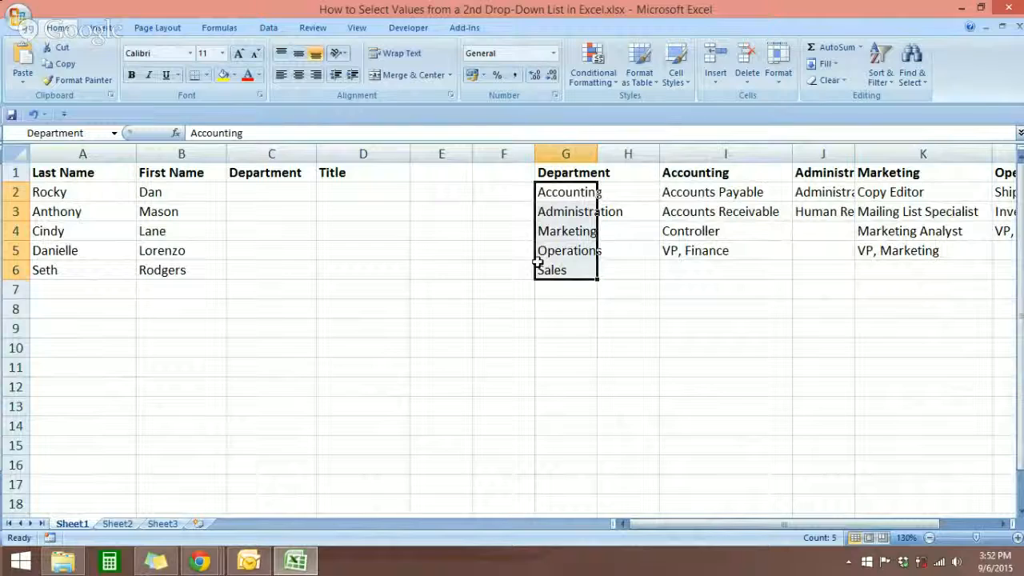
Add List data validation to C2 with =Department as the source, creating a department drop-down
{"action": "left_click", "coordinate": [299, 198]}
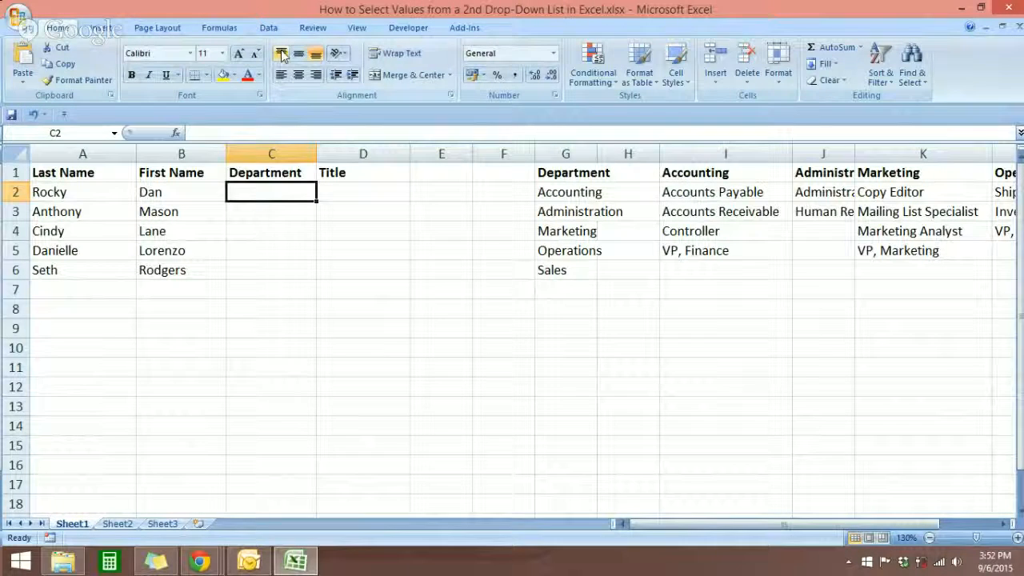
{"action": "left_click", "coordinate": [267, 29]}
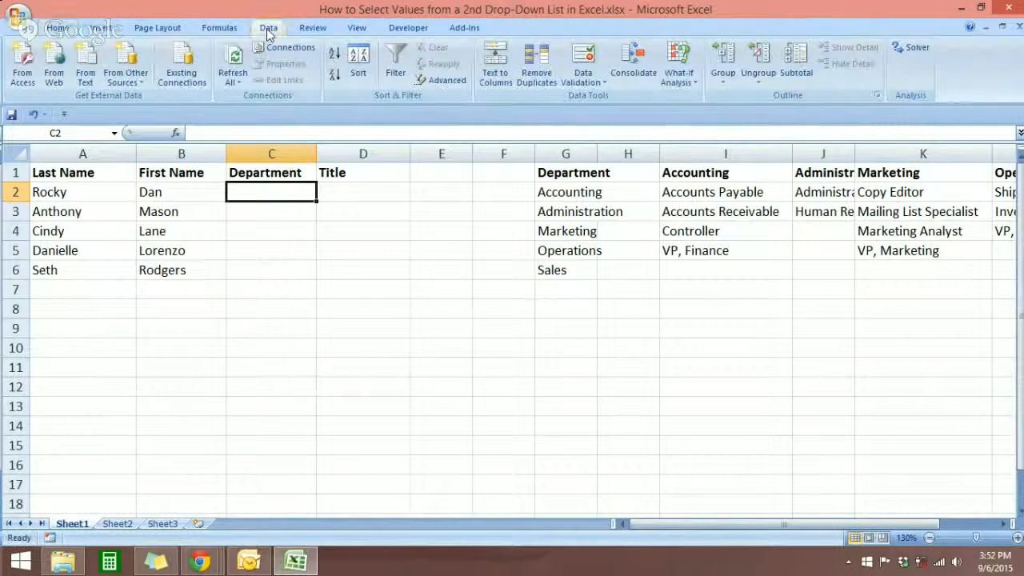
{"action": "left_click", "coordinate": [588, 85]}
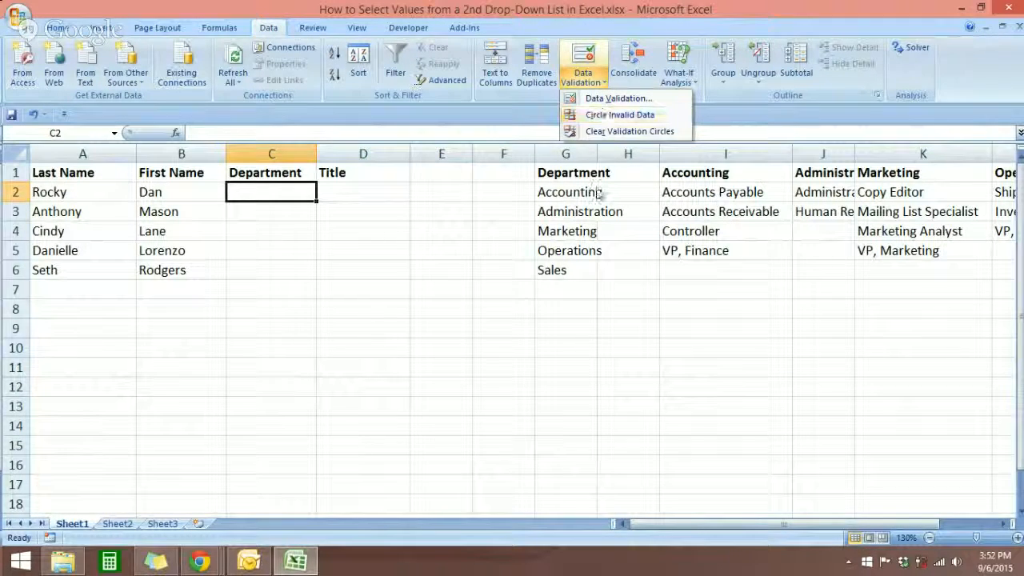
{"action": "left_click", "coordinate": [617, 99]}
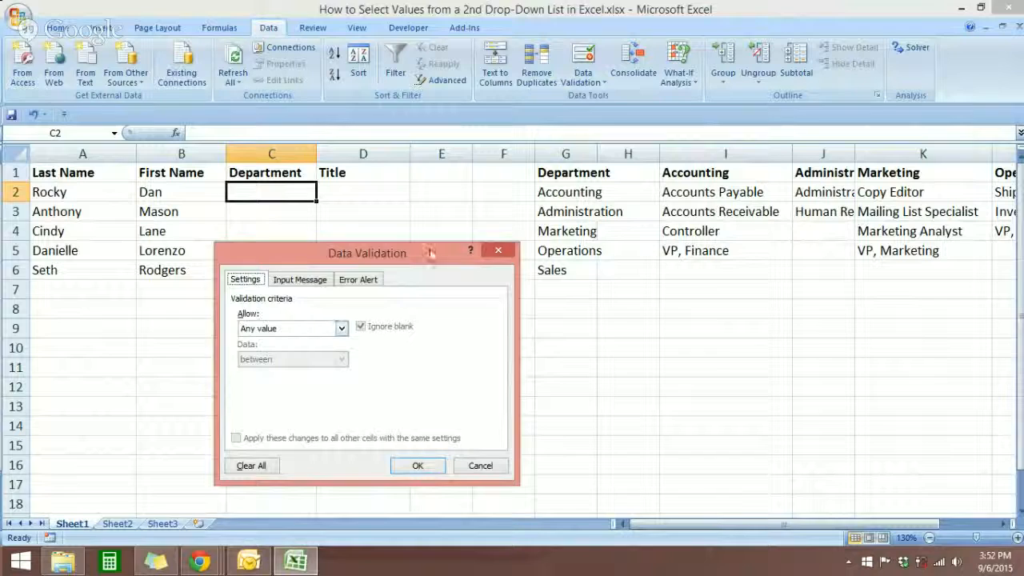
{"action": "left_click_drag", "start_coordinate": [430, 252], "coordinate": [457, 238]}
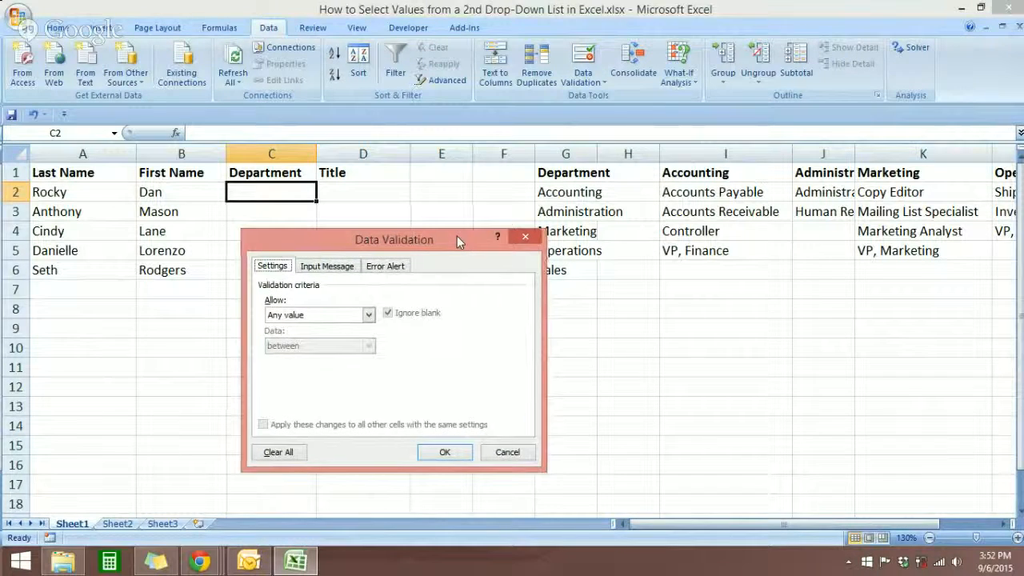
{"action": "left_click", "coordinate": [368, 316]}
{"action": "left_click", "coordinate": [309, 357]}
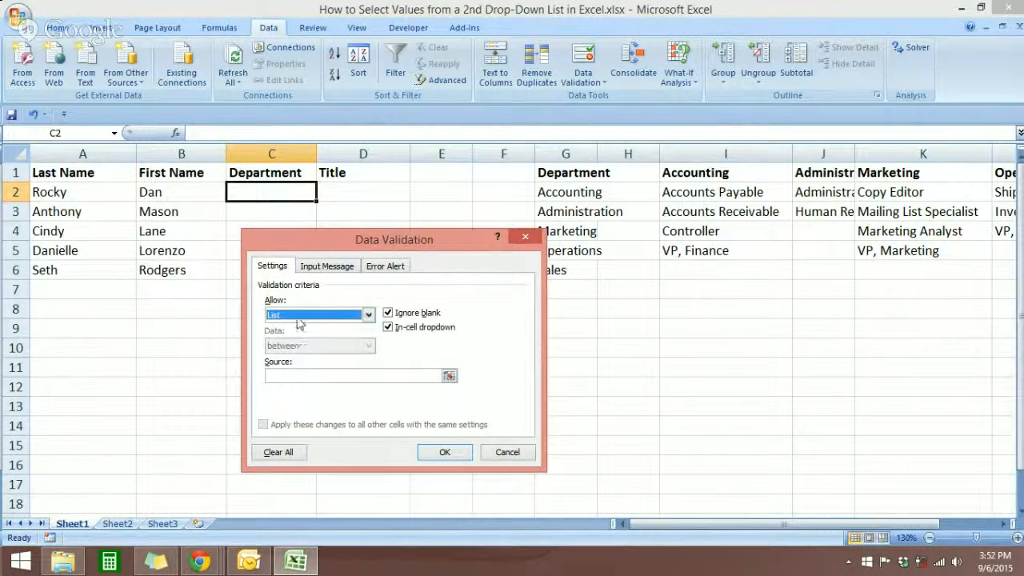
{"action": "left_click", "coordinate": [448, 376]}
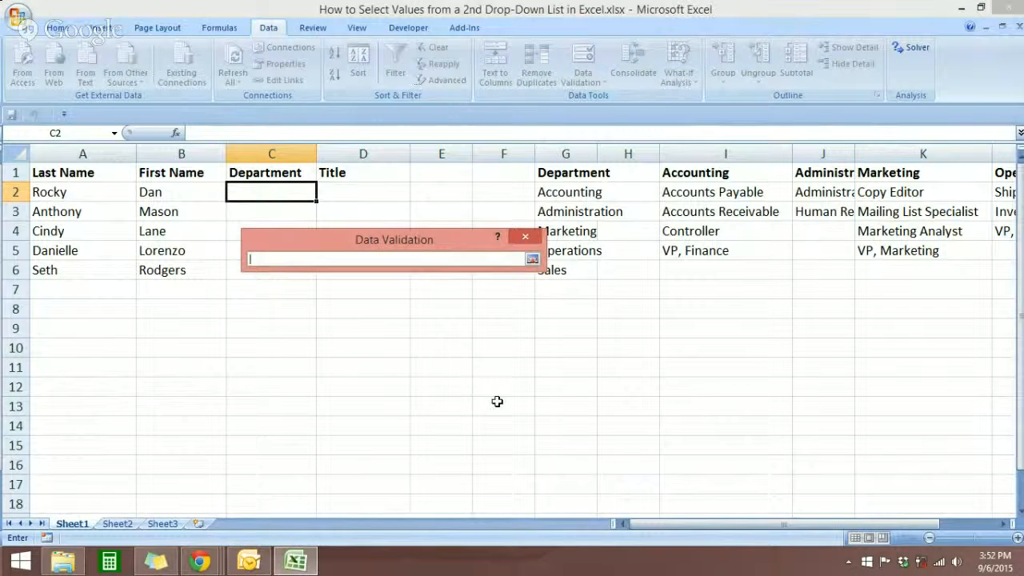
{"action": "left_click_drag", "start_coordinate": [564, 196], "coordinate": [566, 272]}
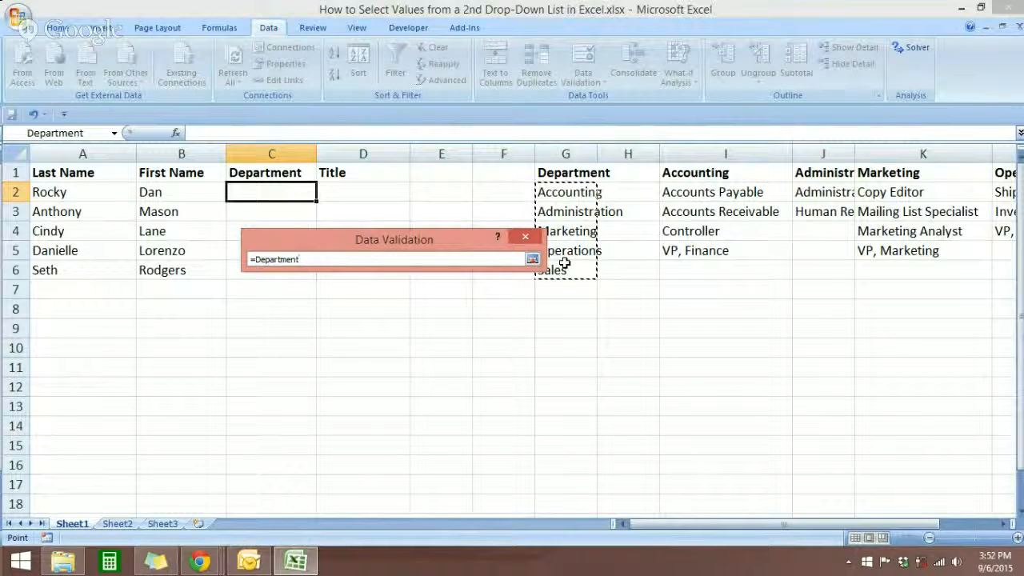
{"action": "key", "text": "Return"}
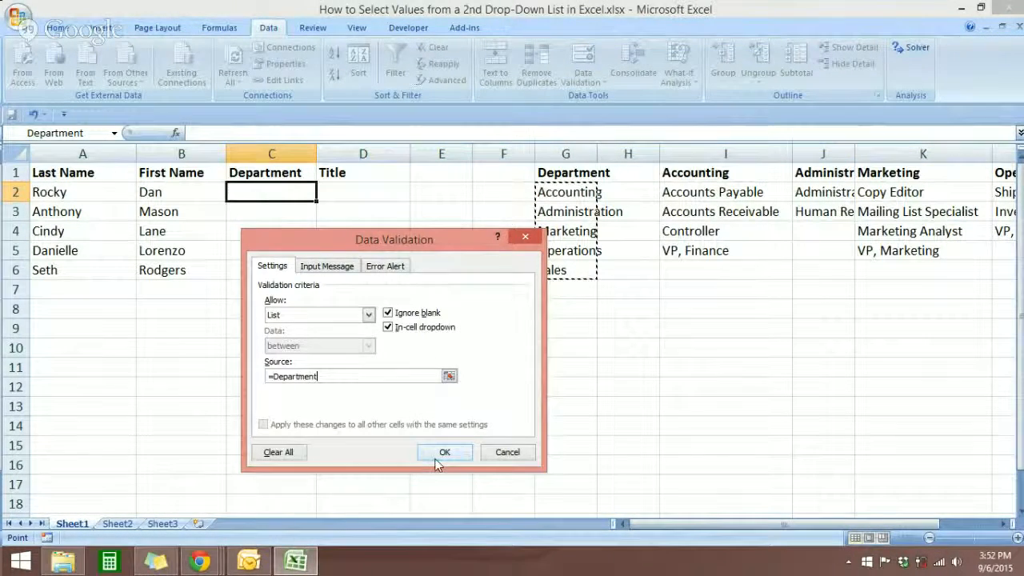
{"action": "left_click", "coordinate": [444, 452]}
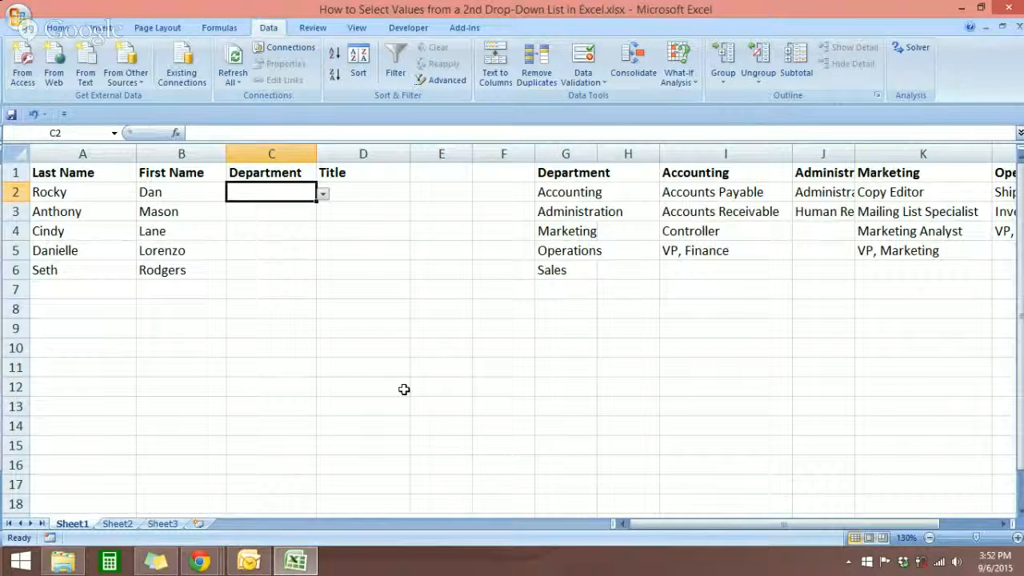
Check the department drop-down in C2, then copy its validation down to C6
{"action": "left_click", "coordinate": [321, 194]}
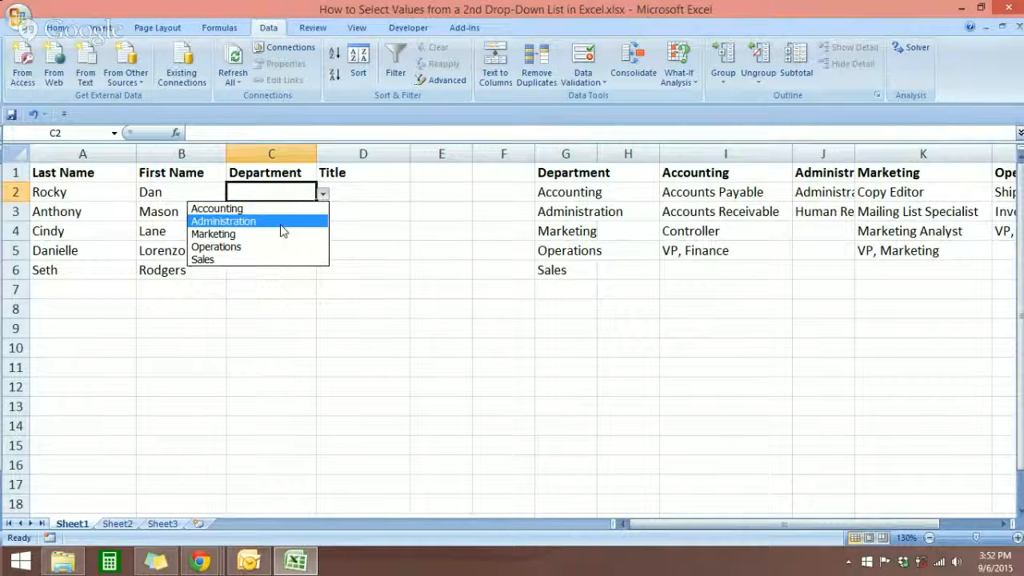
{"action": "left_click", "coordinate": [362, 193]}
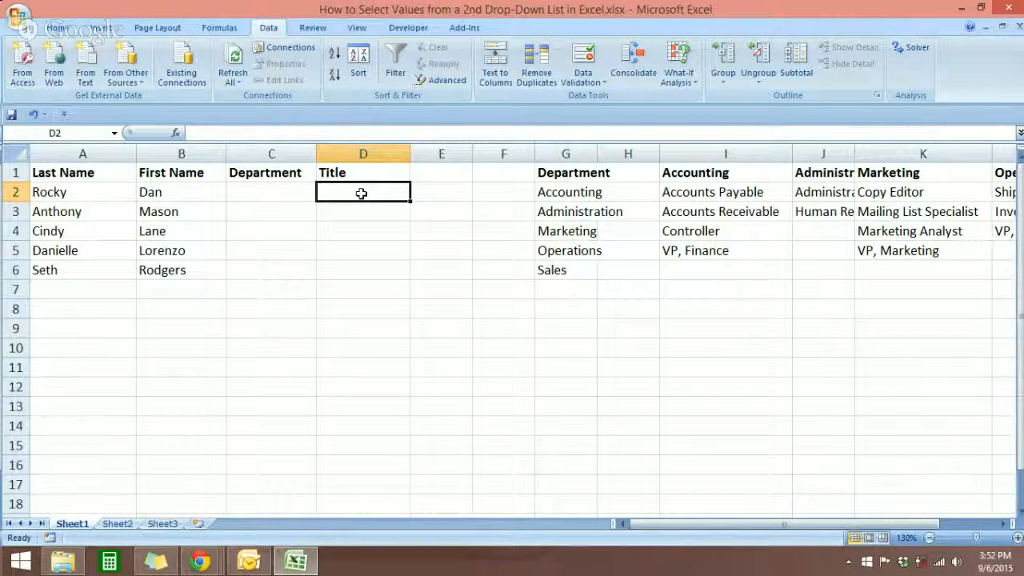
{"action": "left_click", "coordinate": [271, 191]}
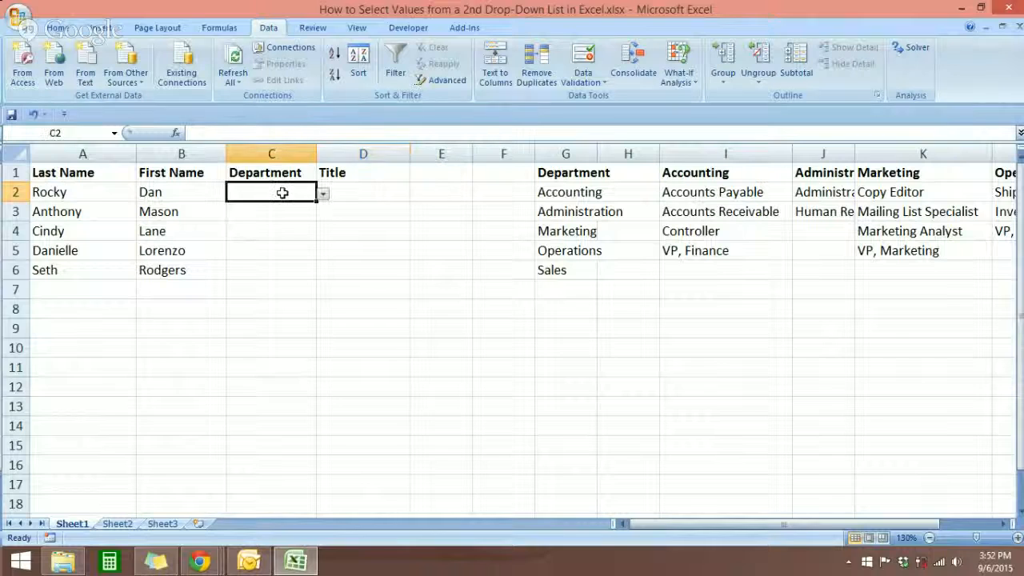
{"action": "left_click_drag", "start_coordinate": [313, 202], "coordinate": [309, 278]}
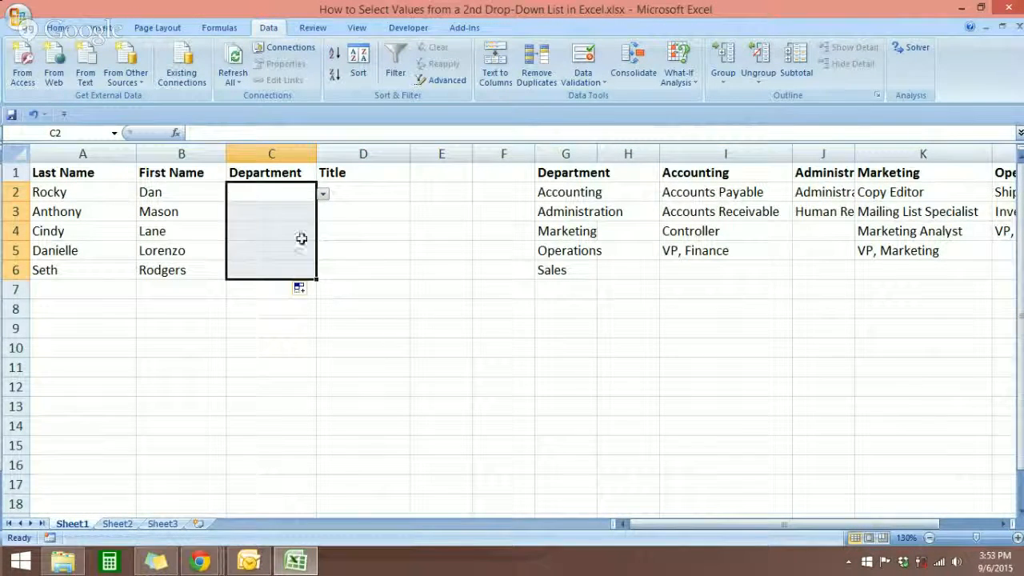
Check the department drop-downs in cells C3 through C6
{"action": "left_click", "coordinate": [292, 211]}
{"action": "left_click", "coordinate": [290, 232]}
{"action": "left_click", "coordinate": [287, 251]}
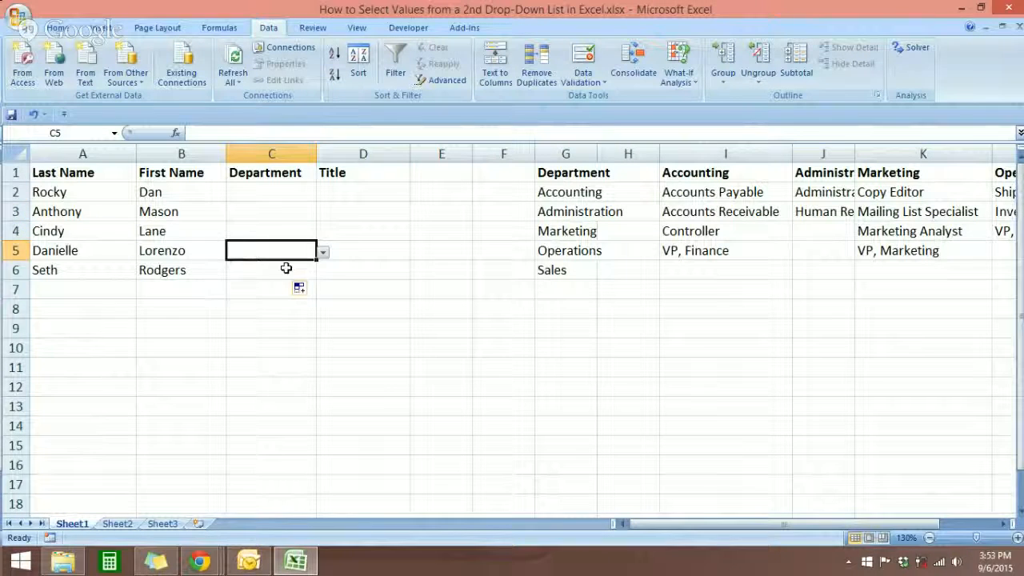
{"action": "left_click", "coordinate": [284, 269]}
{"action": "left_click", "coordinate": [323, 272]}
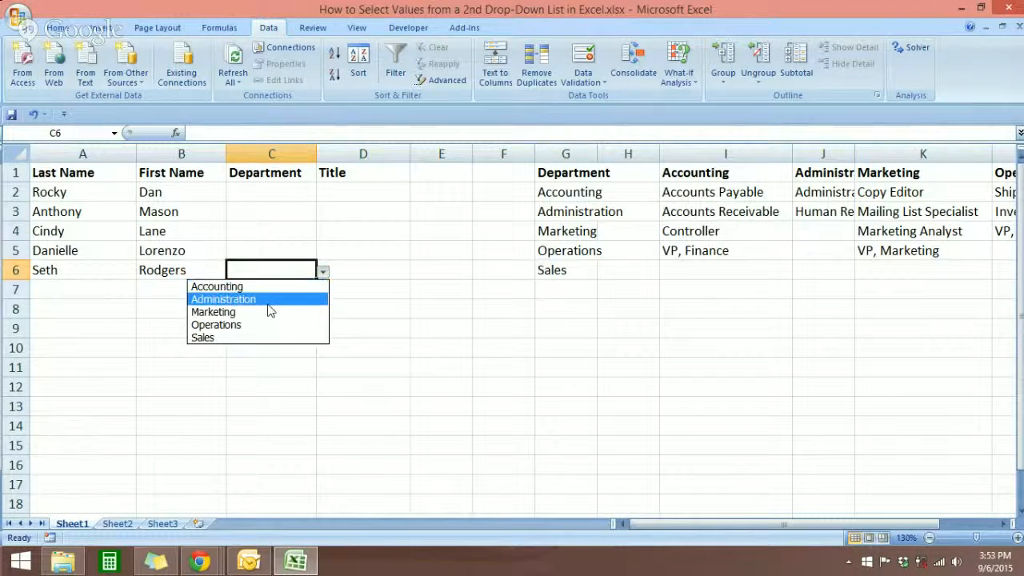
{"action": "key", "text": "Escape"}
{"action": "left_click", "coordinate": [379, 193]}
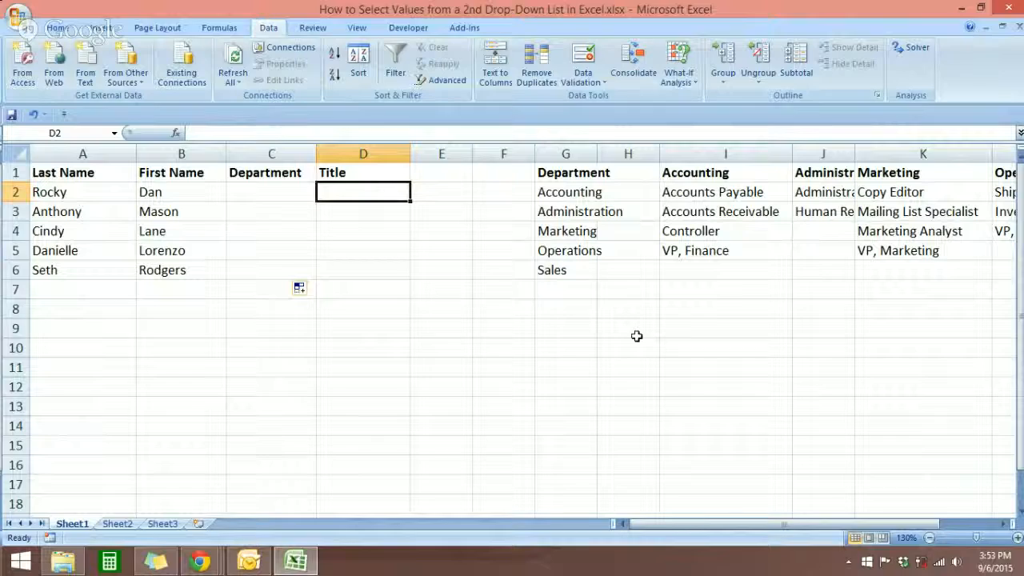
Widen column J so the Administration titles fit
{"action": "left_click", "coordinate": [1003, 524]}
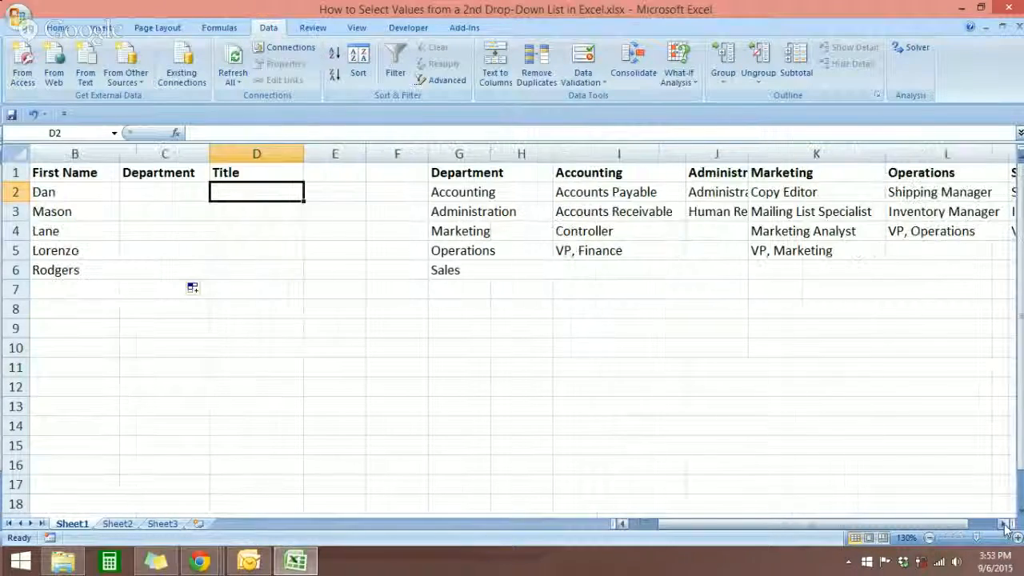
{"action": "left_click", "coordinate": [1003, 523]}
{"action": "left_click", "coordinate": [1004, 524]}
{"action": "left_click", "coordinate": [1003, 523]}
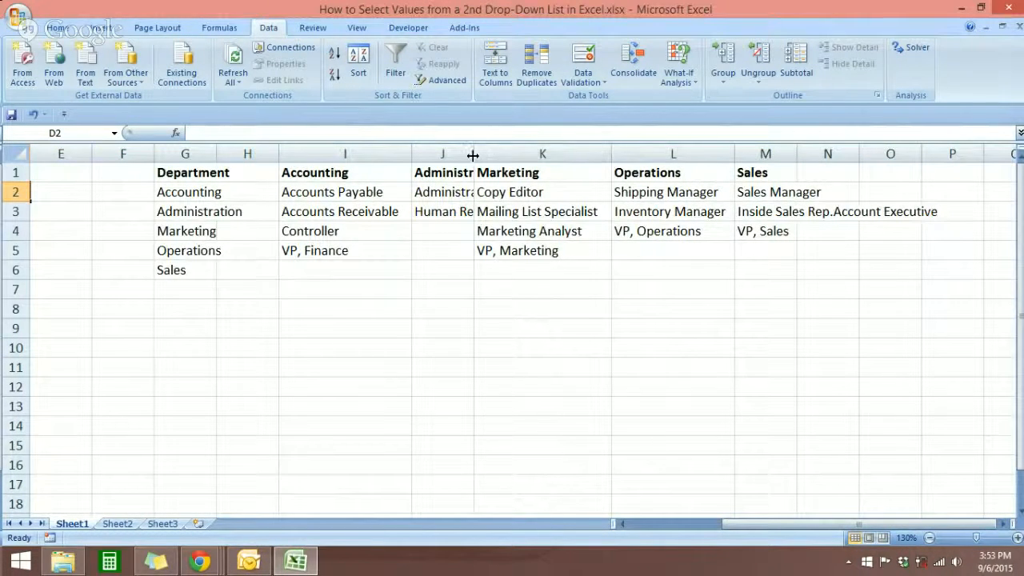
{"action": "left_click_drag", "start_coordinate": [472, 155], "coordinate": [541, 154]}
{"action": "left_click", "coordinate": [548, 313]}
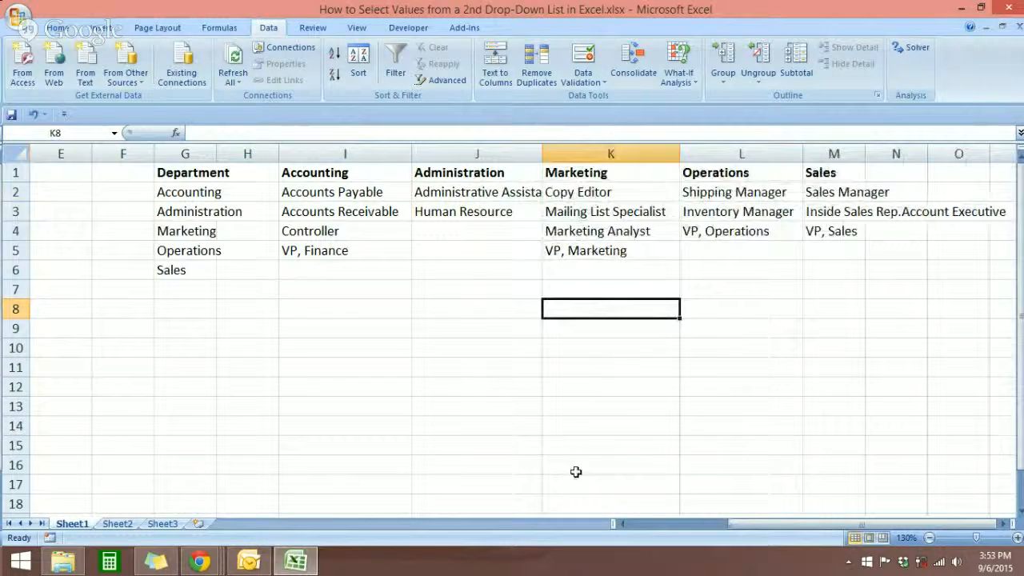
{"action": "left_click", "coordinate": [648, 525]}
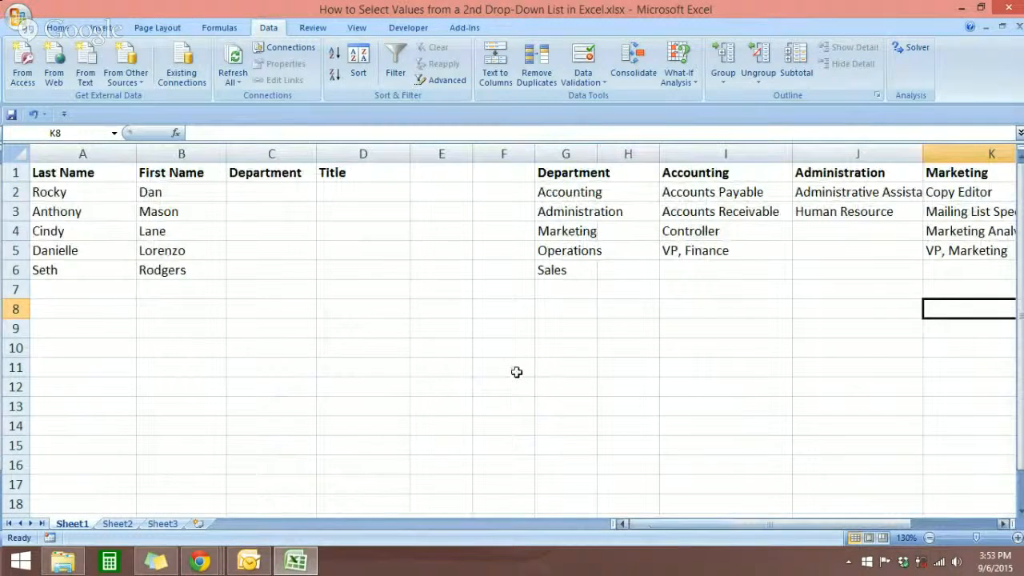
{"action": "left_click", "coordinate": [349, 195]}
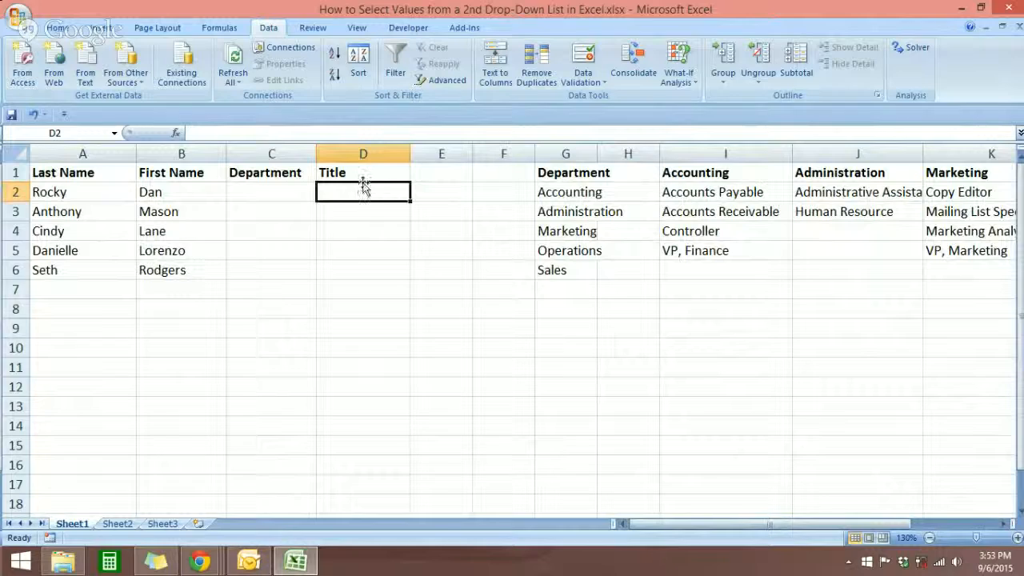
{"action": "left_click", "coordinate": [1001, 524]}
{"action": "left_click", "coordinate": [1001, 524]}
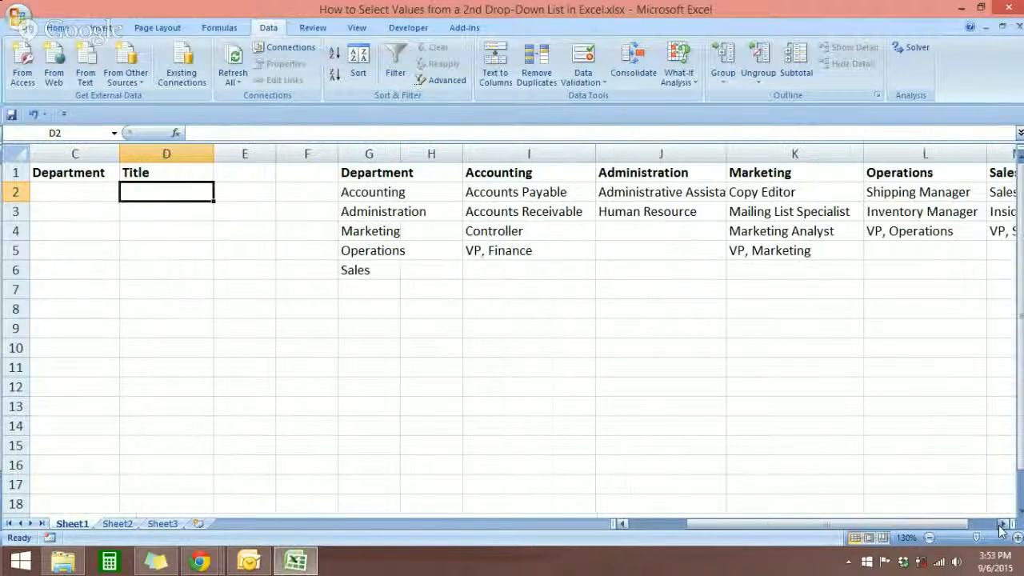
Check which title columns already have range names by selecting the Accounting, Administration and Marketing entries
{"action": "left_click", "coordinate": [1001, 525]}
{"action": "left_click", "coordinate": [1001, 525]}
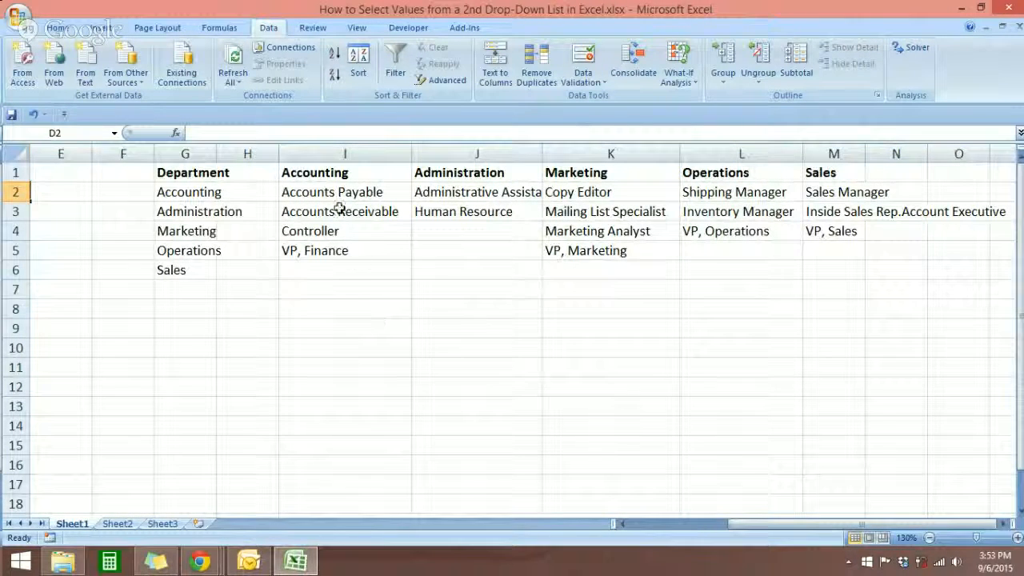
{"action": "left_click_drag", "start_coordinate": [336, 192], "coordinate": [336, 245]}
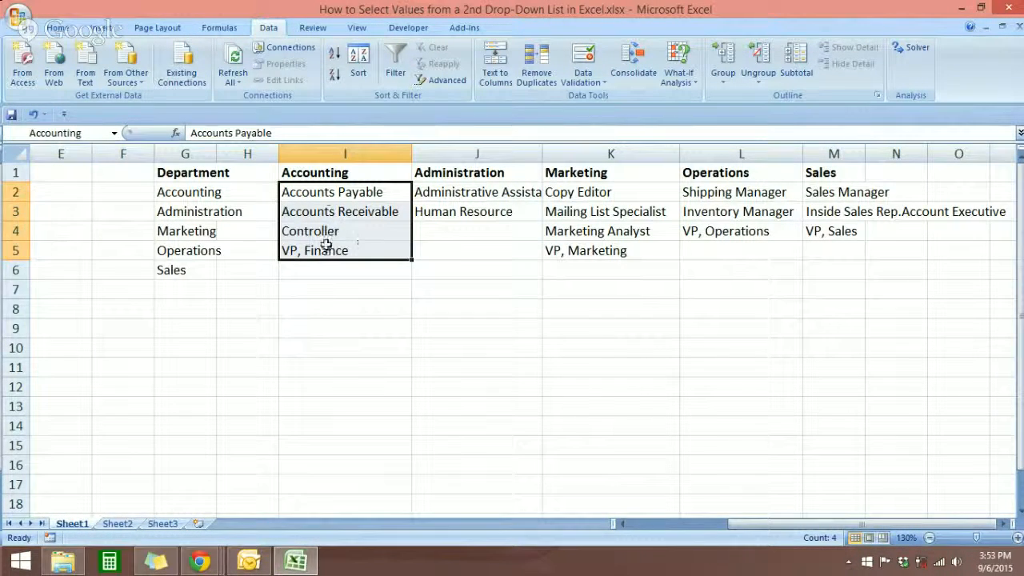
{"action": "left_click", "coordinate": [528, 315]}
{"action": "mouse_move", "coordinate": [472, 193]}
{"action": "left_mouse_down"}
{"action": "mouse_move", "coordinate": [469, 208]}
{"action": "mouse_move", "coordinate": [458, 191]}
{"action": "mouse_move", "coordinate": [466, 211]}
{"action": "left_mouse_up"}
{"action": "left_click", "coordinate": [469, 251]}
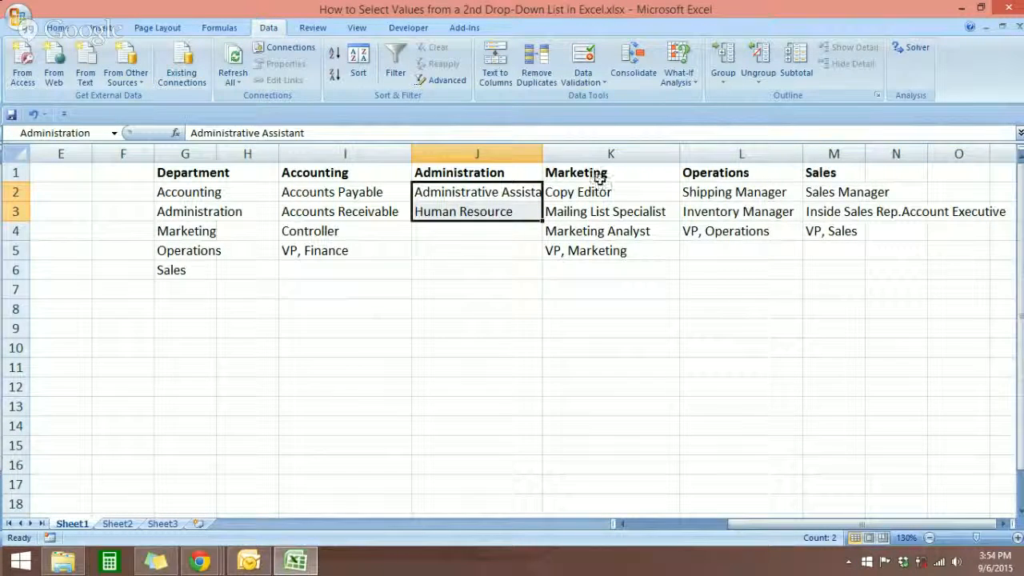
{"action": "left_click_drag", "start_coordinate": [596, 192], "coordinate": [598, 255]}
{"action": "left_click", "coordinate": [598, 343]}
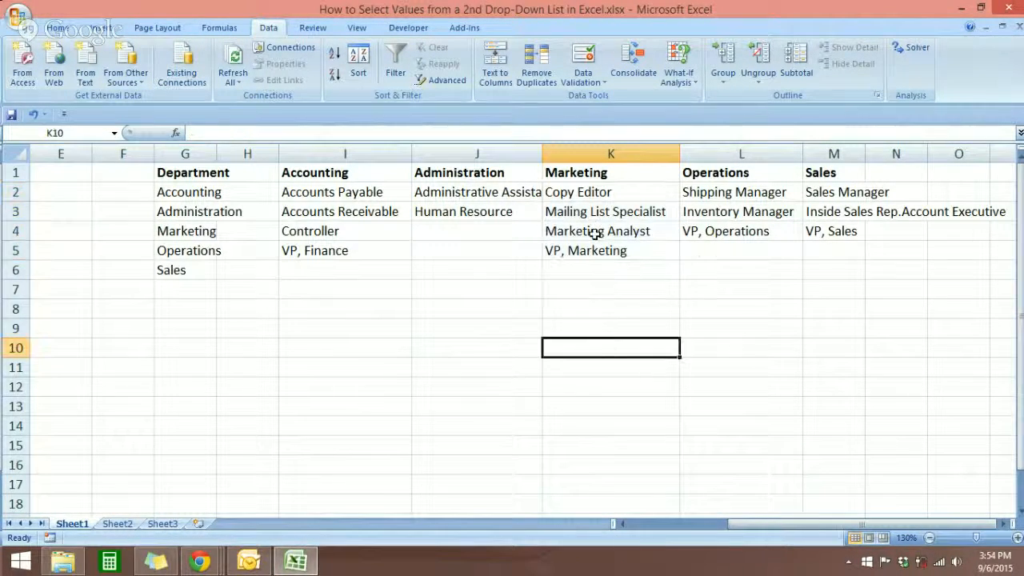
Create a named range from the Marketing column K1:K5 using the top row as the name, and check it on K2:K5
{"action": "left_click_drag", "start_coordinate": [589, 178], "coordinate": [587, 251]}
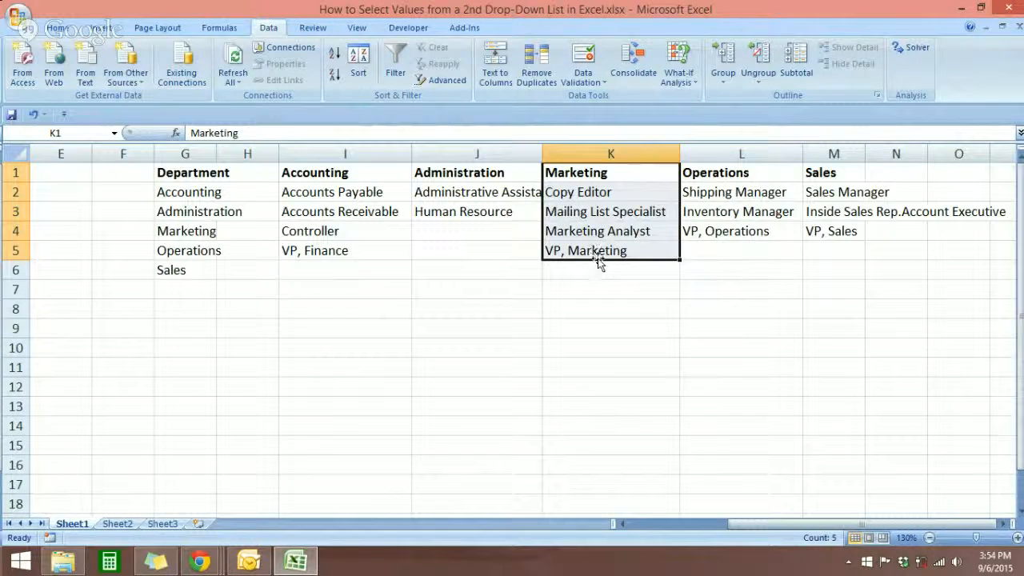
{"action": "left_click", "coordinate": [212, 29]}
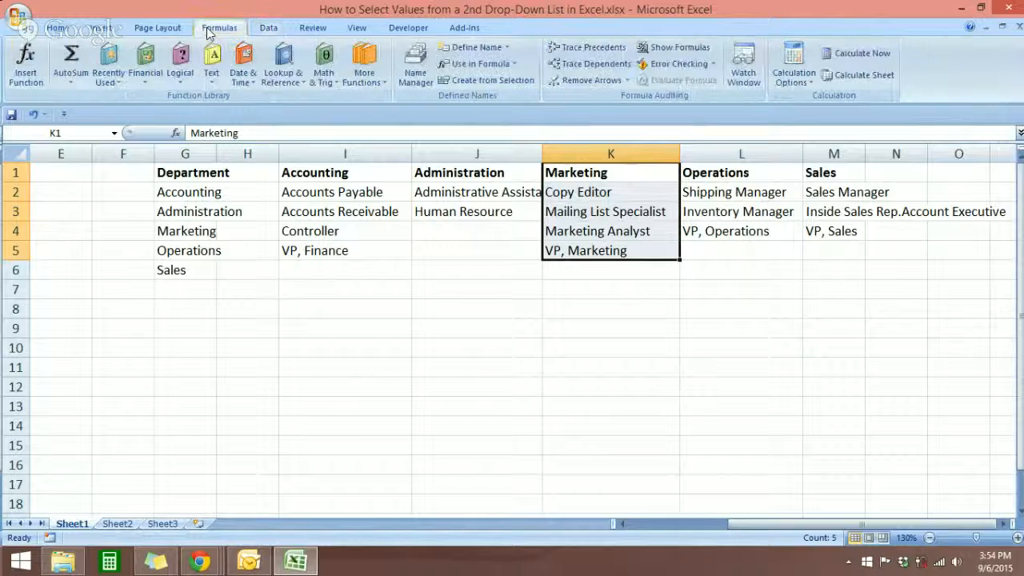
{"action": "left_click", "coordinate": [493, 81]}
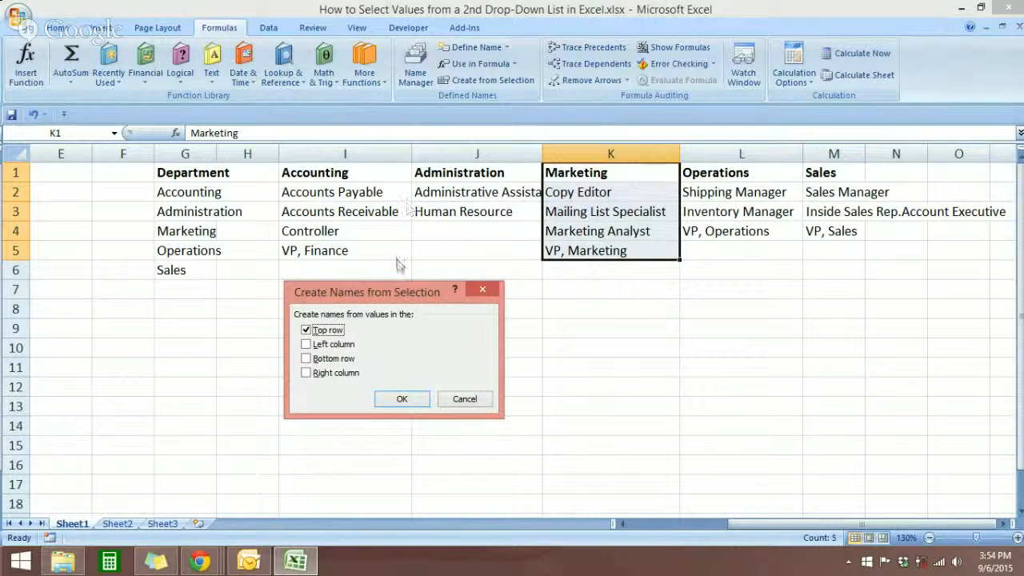
{"action": "left_click_drag", "start_coordinate": [397, 293], "coordinate": [432, 255]}
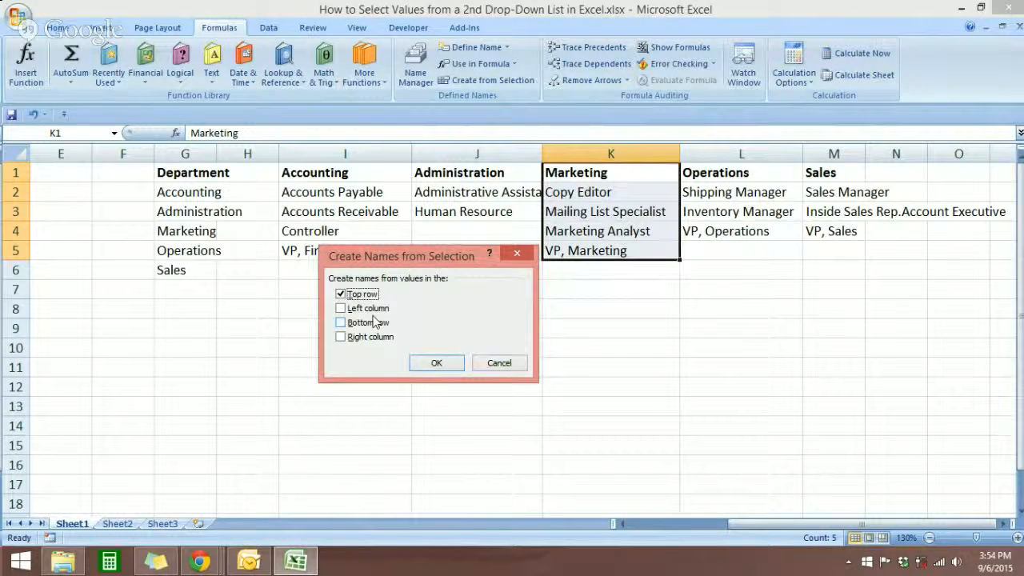
{"action": "left_click", "coordinate": [436, 363]}
{"action": "left_click", "coordinate": [562, 264]}
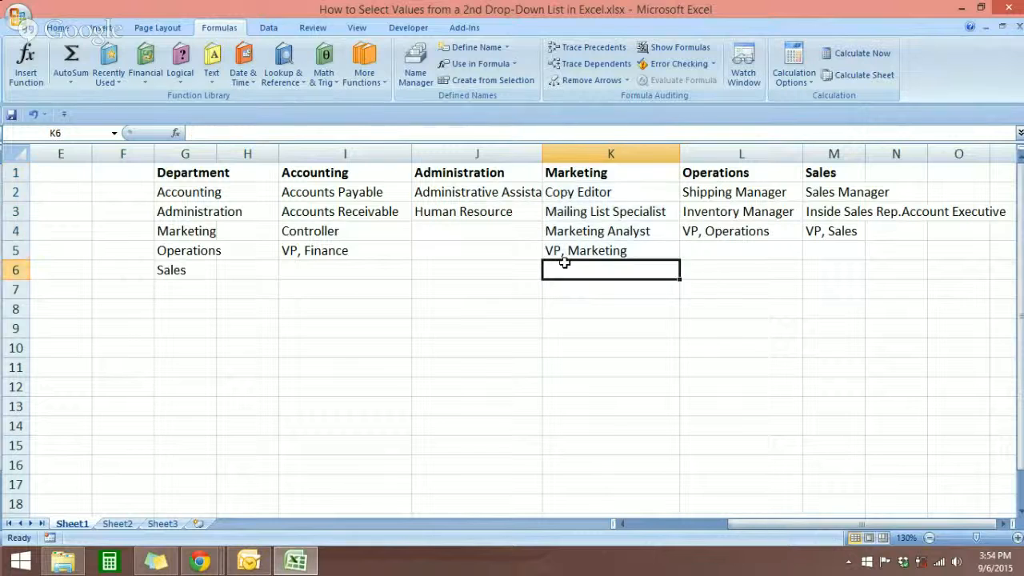
{"action": "left_click_drag", "start_coordinate": [558, 194], "coordinate": [562, 251]}
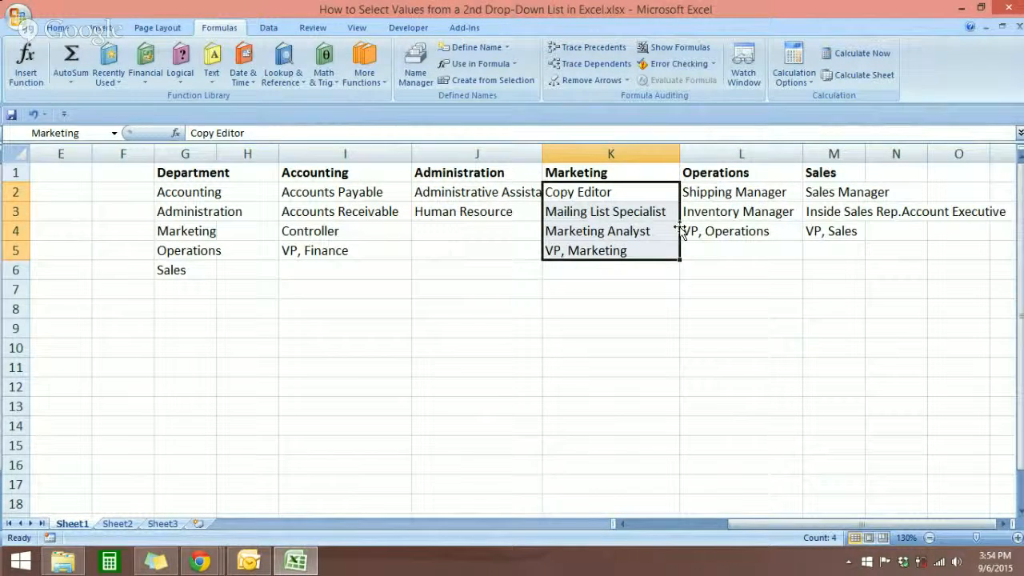
Create a named range from the Operations column L1:L4 using its top row as the name
{"action": "left_click_drag", "start_coordinate": [712, 176], "coordinate": [713, 231]}
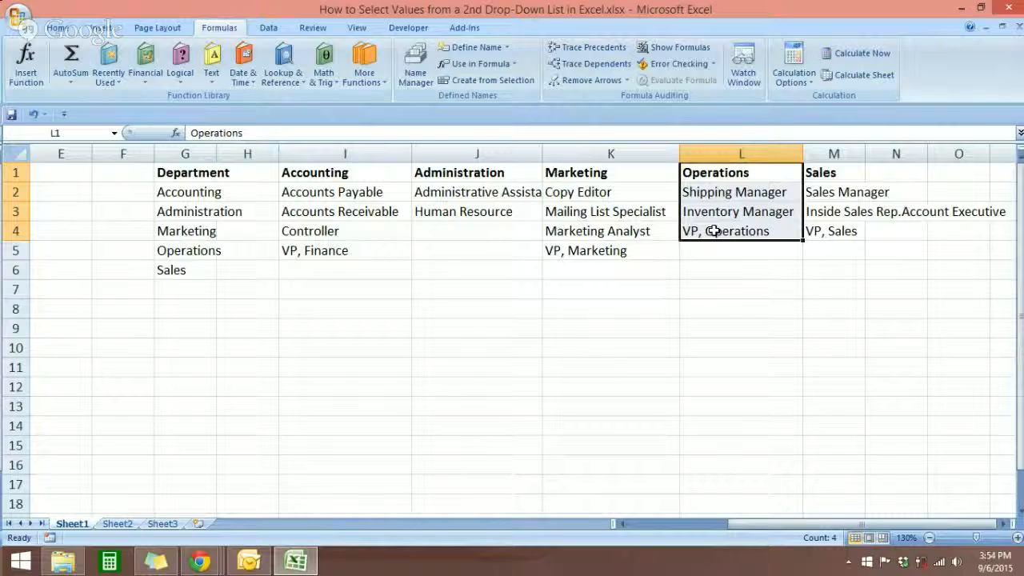
{"action": "key", "text": "ctrl+shift+F3"}
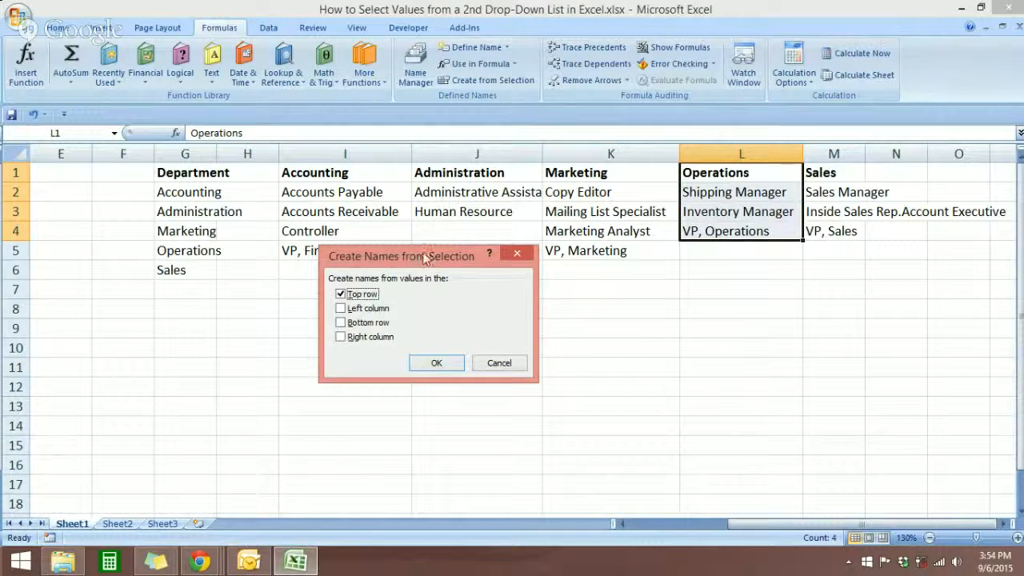
{"action": "left_click_drag", "start_coordinate": [425, 256], "coordinate": [451, 275]}
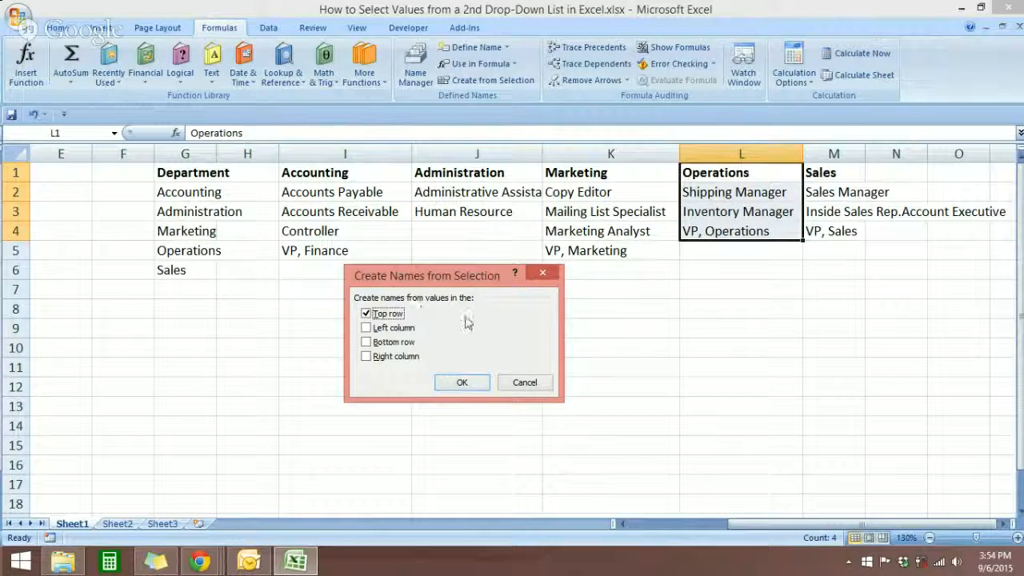
{"action": "left_click", "coordinate": [473, 385]}
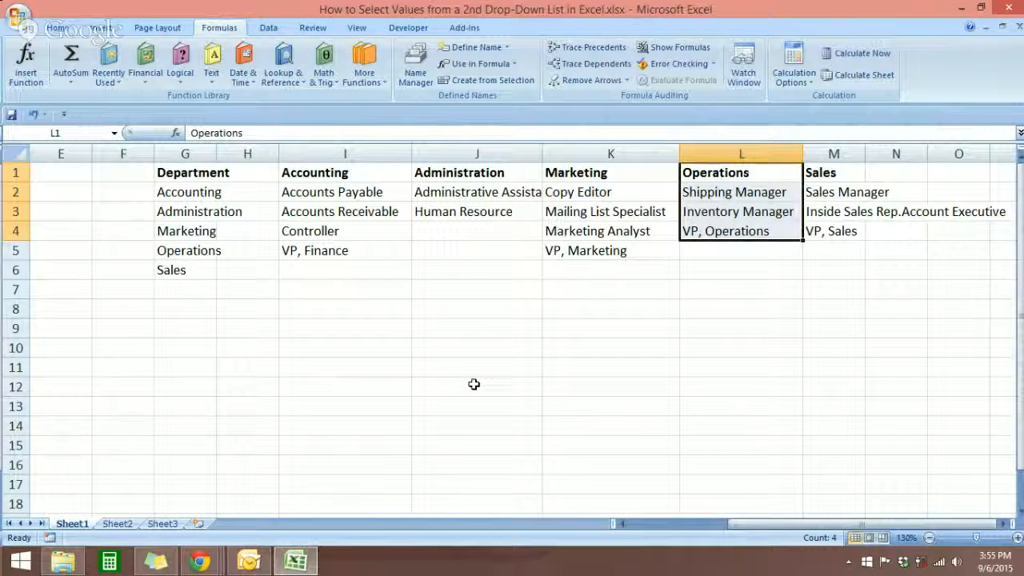
Create a named range from the Sales column M1:M4 using its top row as the name
{"action": "left_click_drag", "start_coordinate": [810, 176], "coordinate": [813, 227]}
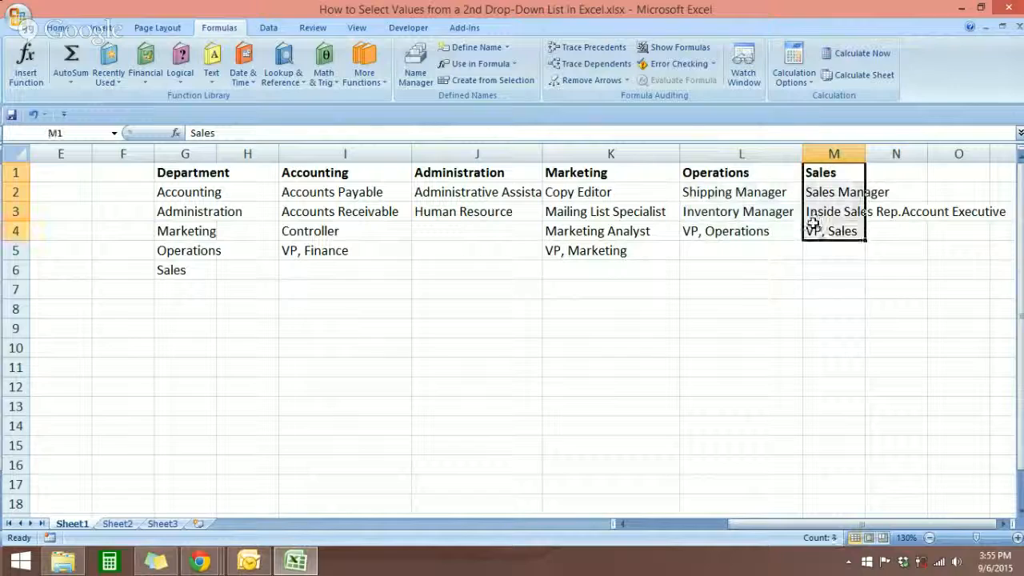
{"action": "key", "text": "ctrl+shift+F3"}
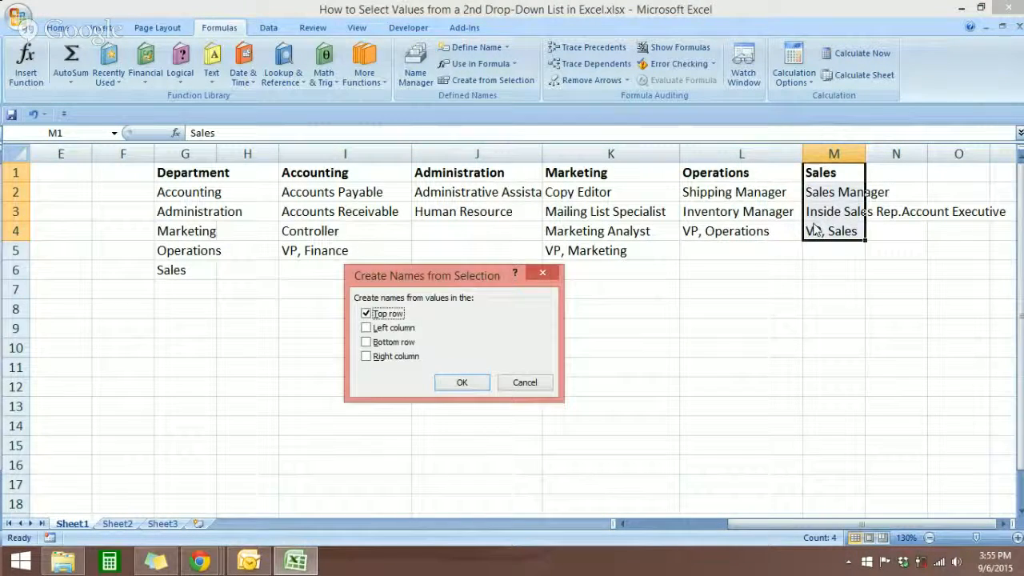
{"action": "left_click", "coordinate": [454, 387]}
Add List data validation to D2 with =indirect(C2) as the source, accepting the source warning
{"action": "left_click_drag", "start_coordinate": [760, 524], "coordinate": [654, 525]}
{"action": "left_click", "coordinate": [568, 405]}
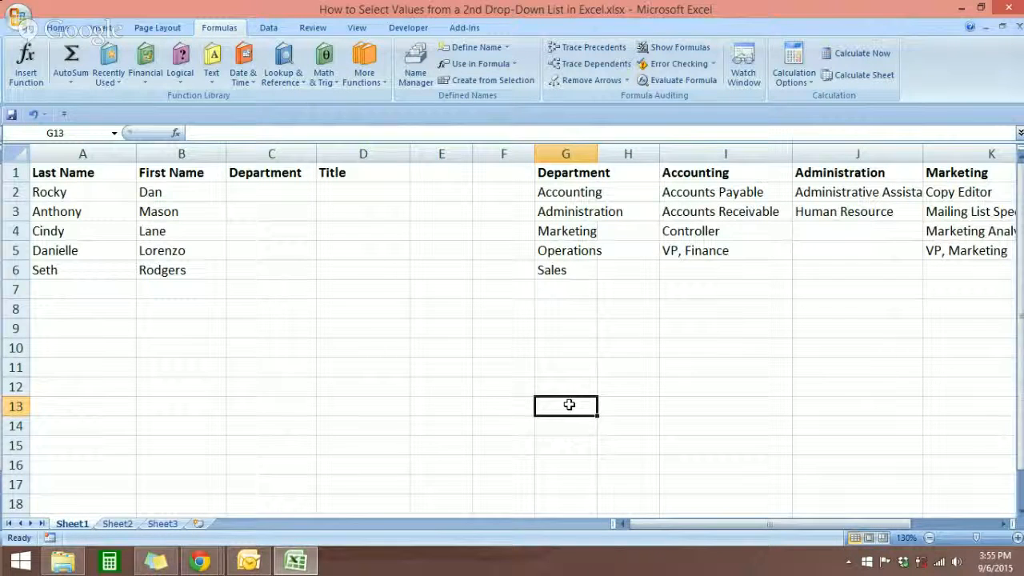
{"action": "left_click", "coordinate": [336, 192]}
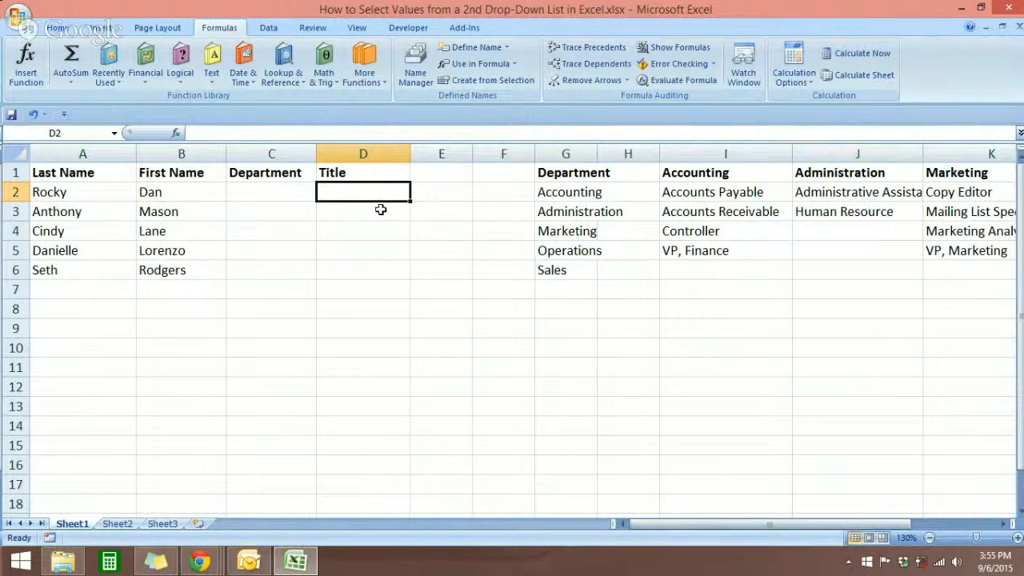
{"action": "left_click_drag", "start_coordinate": [379, 210], "coordinate": [373, 311]}
{"action": "left_click", "coordinate": [364, 193]}
{"action": "left_click", "coordinate": [267, 32]}
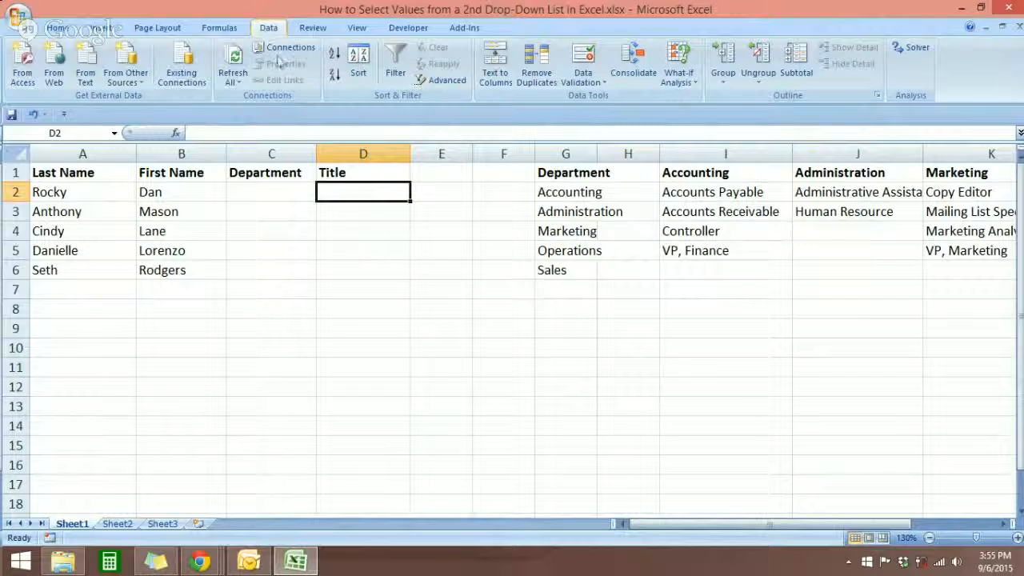
{"action": "left_click", "coordinate": [588, 88]}
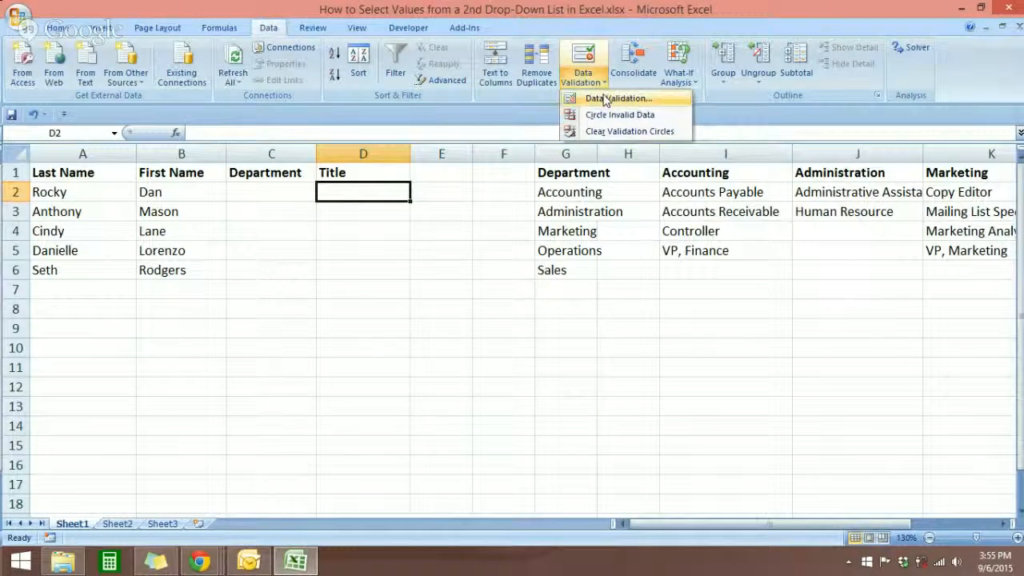
{"action": "left_click", "coordinate": [606, 99]}
{"action": "mouse_move", "coordinate": [499, 224]}
{"action": "left_mouse_down"}
{"action": "mouse_move", "coordinate": [534, 226]}
{"action": "mouse_move", "coordinate": [490, 229]}
{"action": "left_mouse_up"}
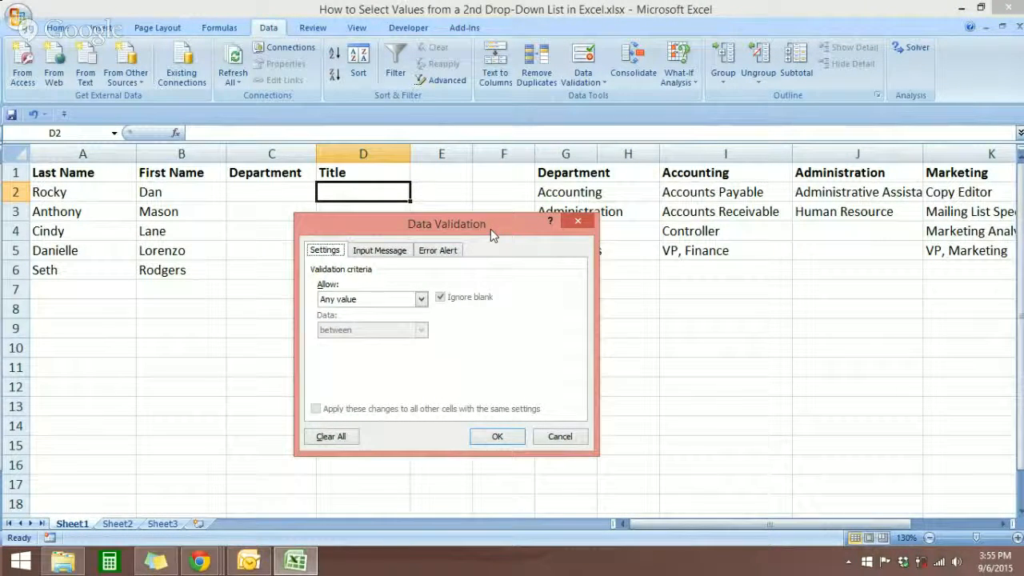
{"action": "left_click", "coordinate": [392, 300]}
{"action": "left_click", "coordinate": [343, 347]}
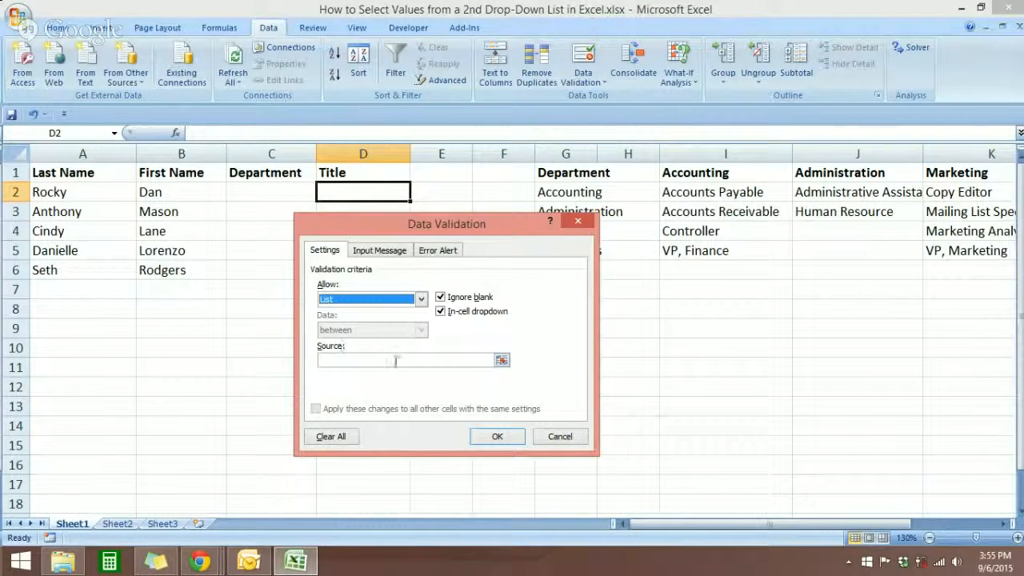
{"action": "left_click", "coordinate": [396, 361]}
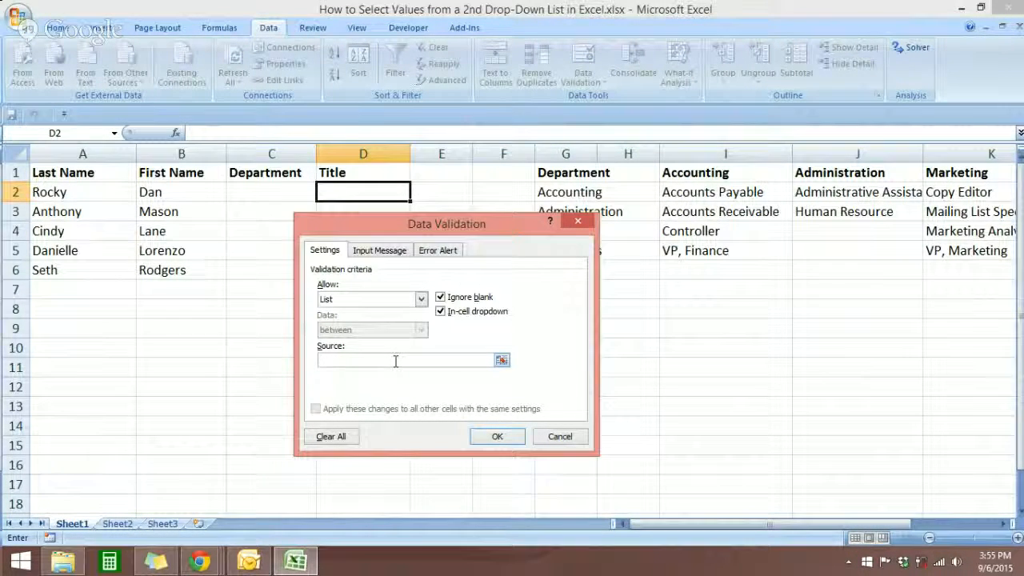
{"action": "type", "text": "=indirect"}
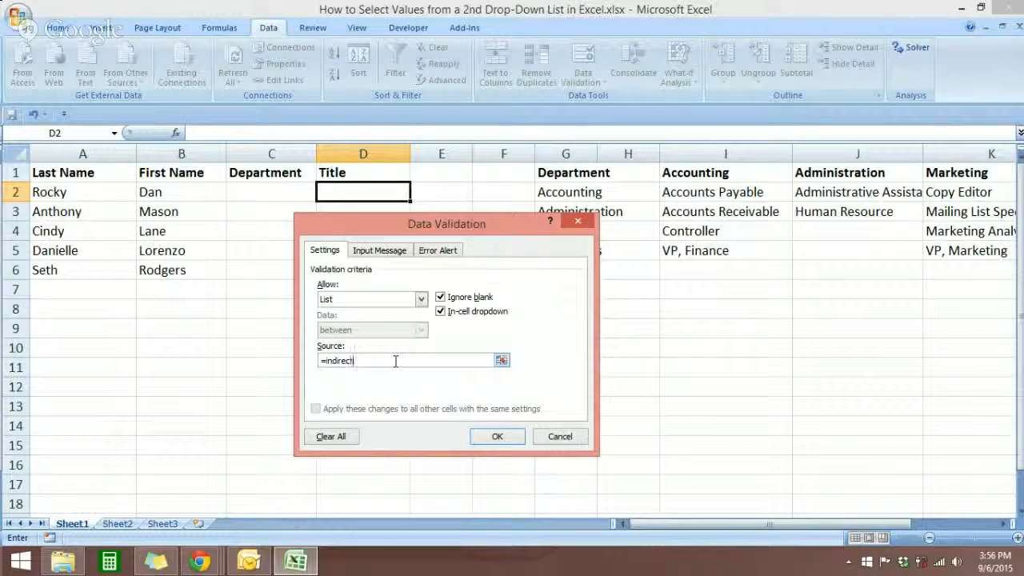
{"action": "type", "text": "("}
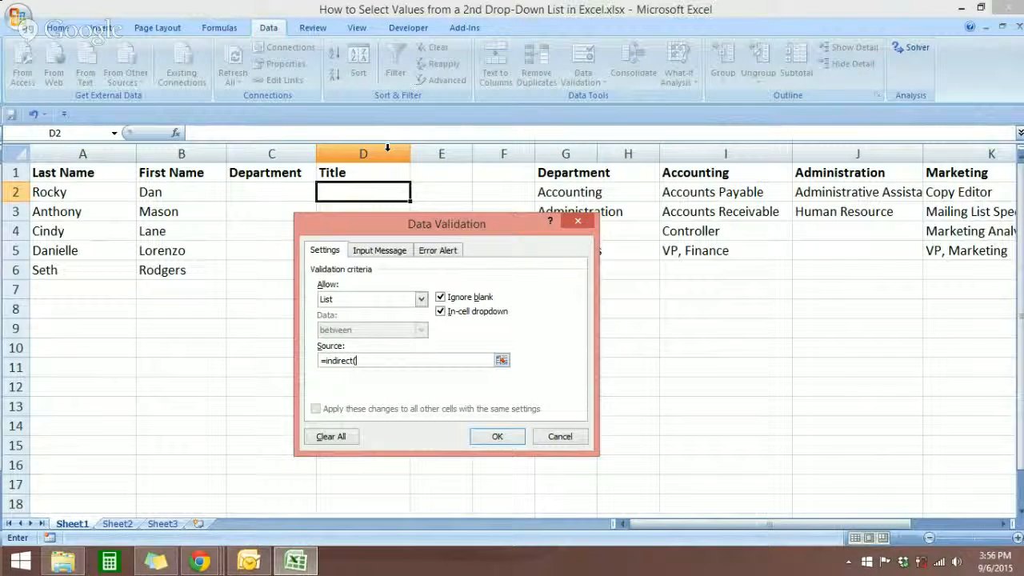
{"action": "left_click", "coordinate": [278, 197]}
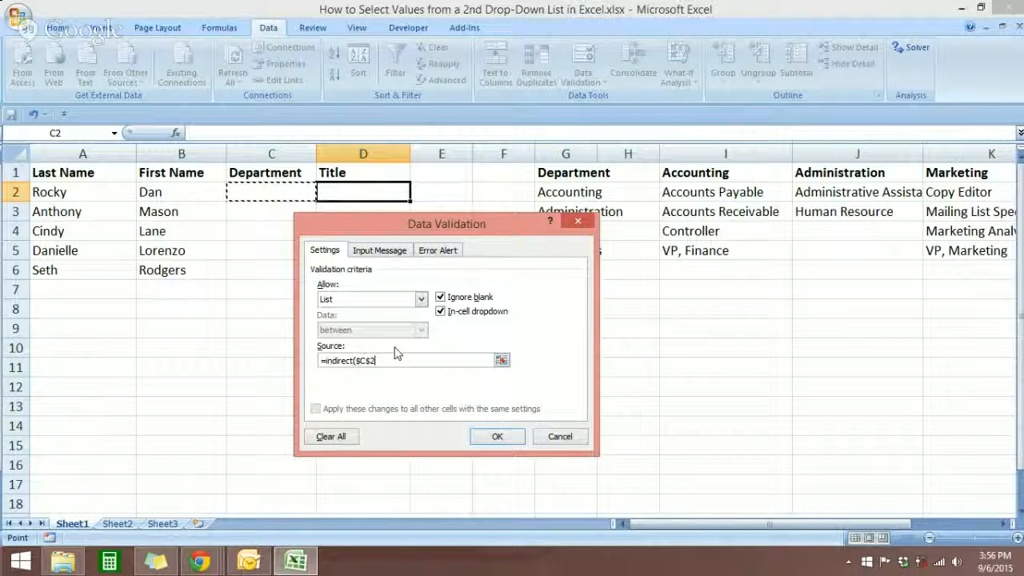
{"action": "key", "text": "F4"}
{"action": "key", "text": "F4"}
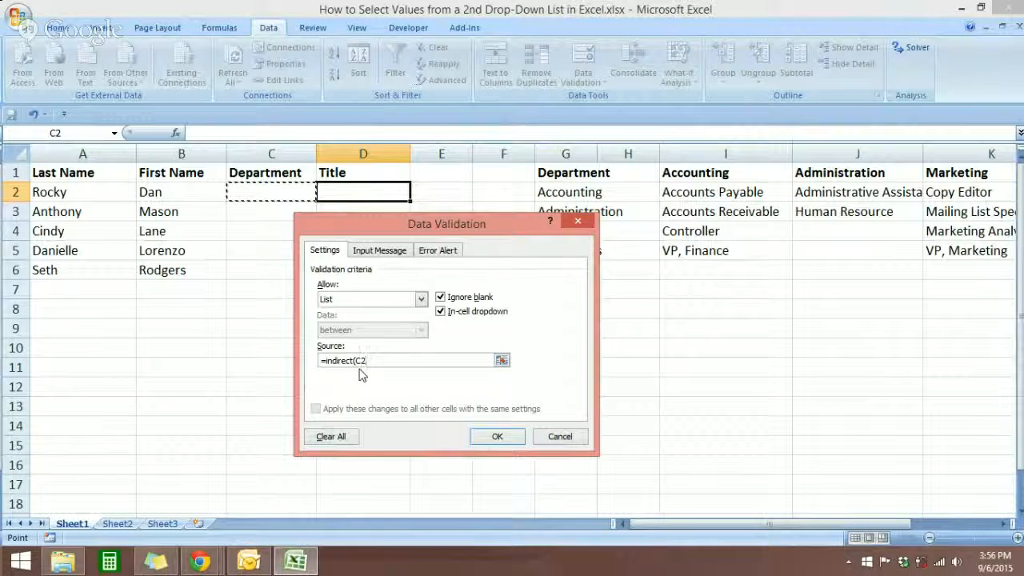
{"action": "type", "text": ")"}
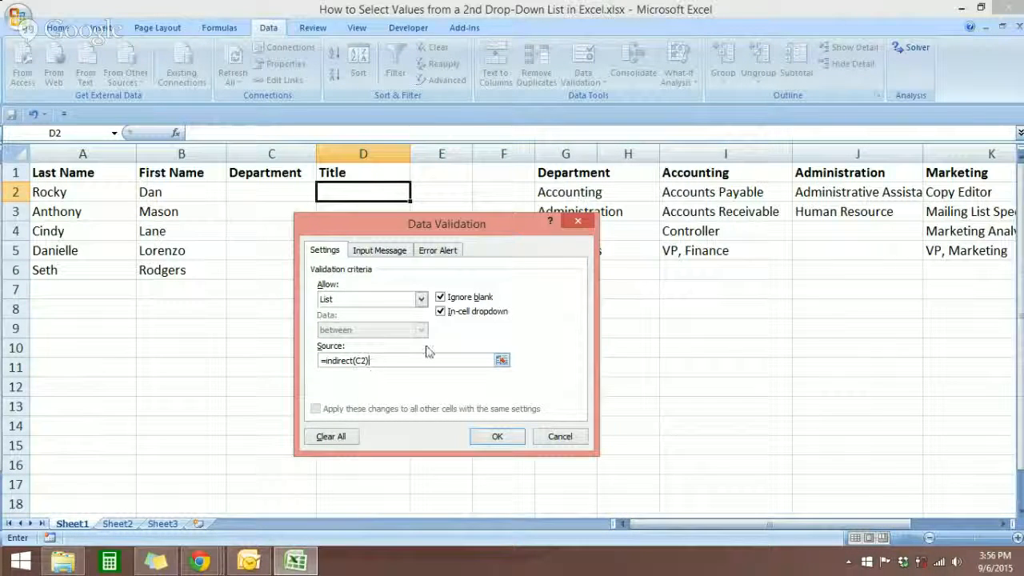
{"action": "left_click", "coordinate": [424, 254]}
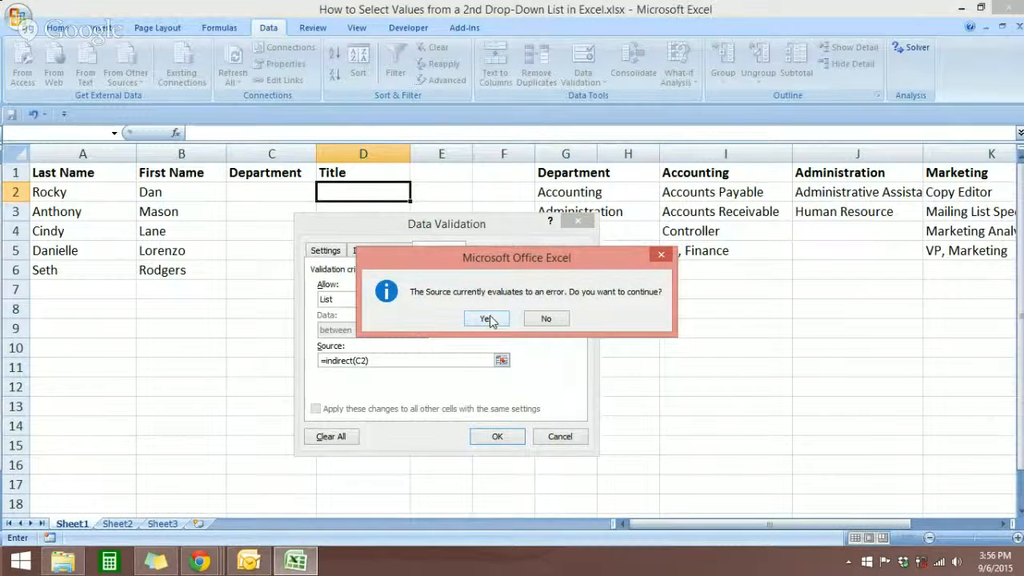
{"action": "left_click", "coordinate": [488, 319]}
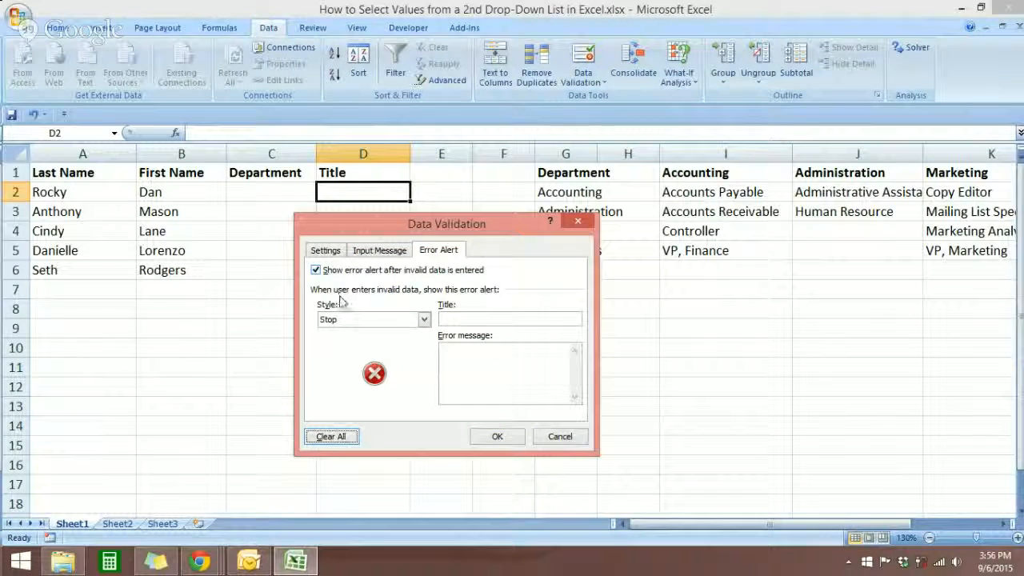
Set the error alert style to Stop, apply the validation to D2, and select C2
{"action": "left_click", "coordinate": [423, 321]}
{"action": "left_click", "coordinate": [373, 330]}
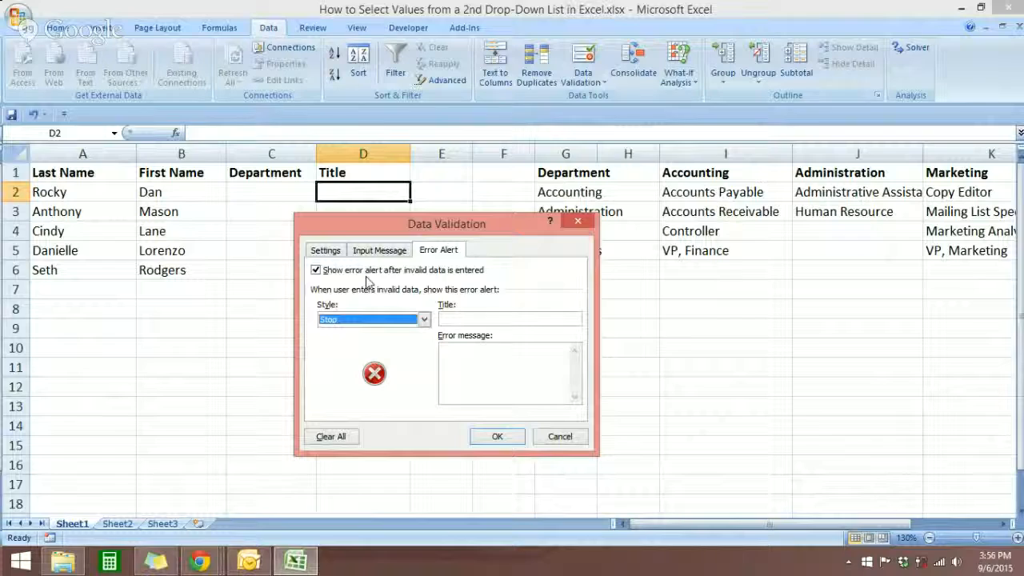
{"action": "left_click", "coordinate": [484, 438]}
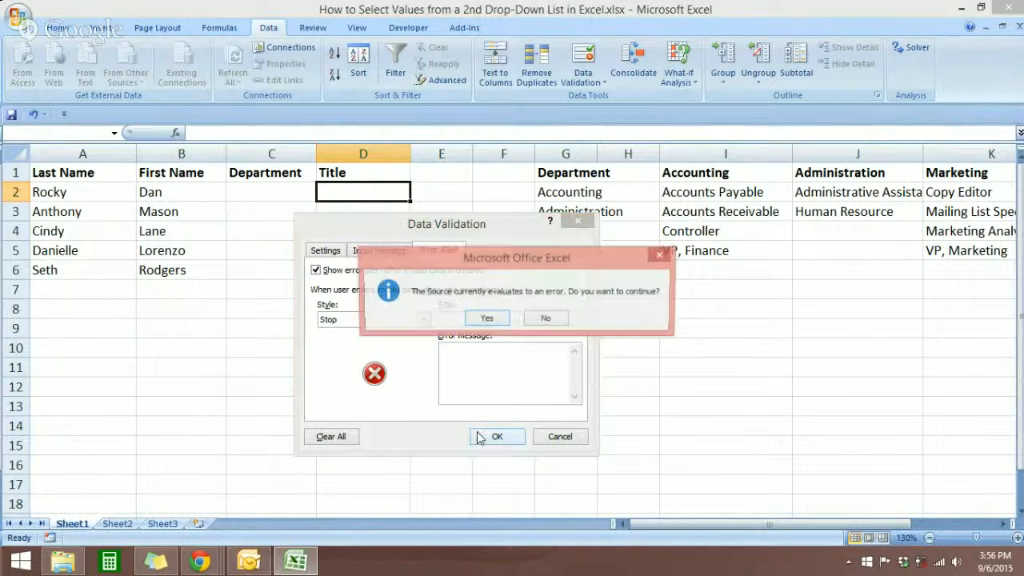
{"action": "left_click", "coordinate": [489, 319]}
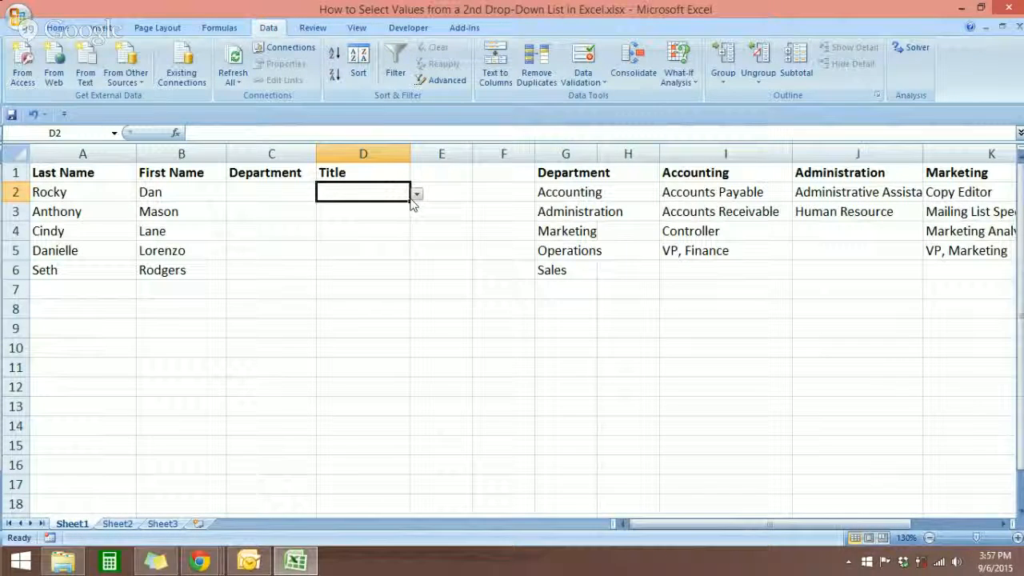
{"action": "left_click", "coordinate": [278, 194]}
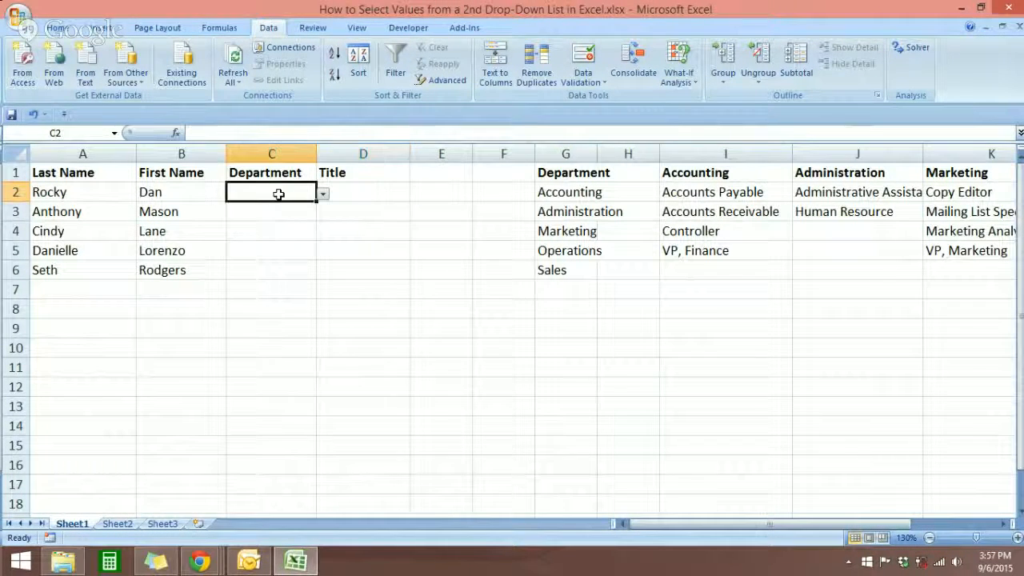
Choose Accounting as C2's department and Accounts Payable as D2's title from the drop-down lists
{"action": "left_click", "coordinate": [323, 194]}
{"action": "left_click", "coordinate": [264, 207]}
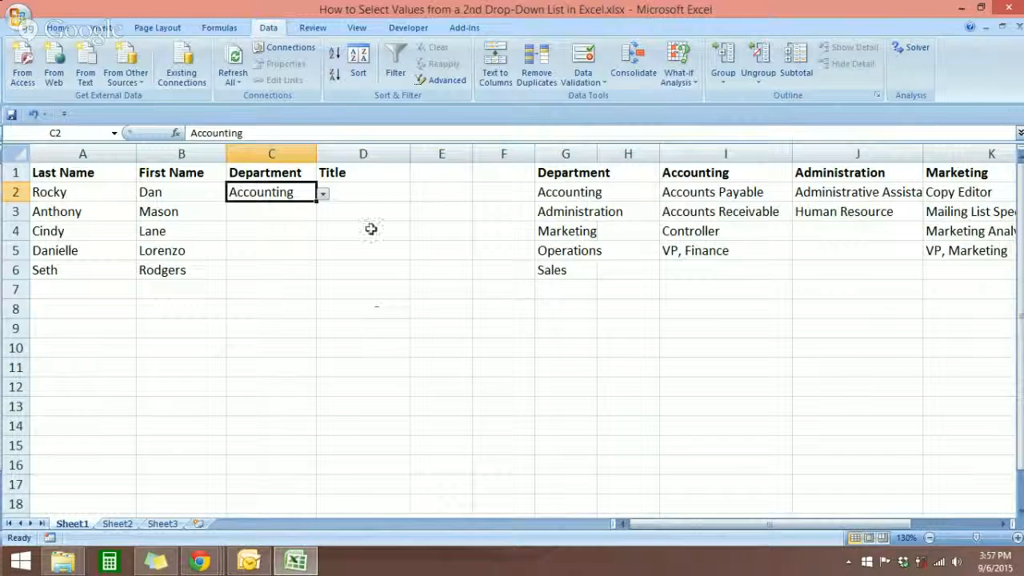
{"action": "left_click", "coordinate": [397, 193]}
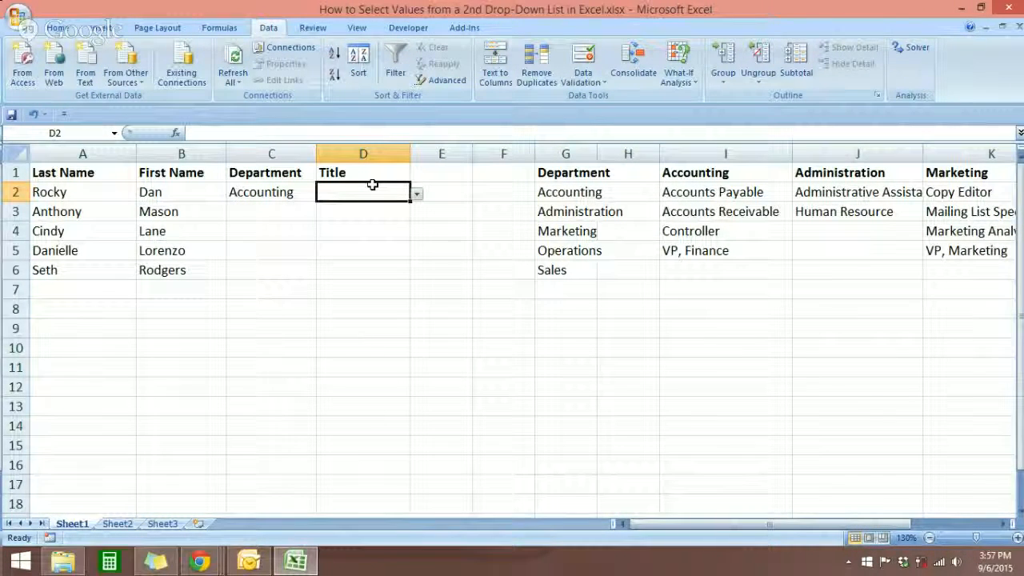
{"action": "left_click", "coordinate": [253, 192]}
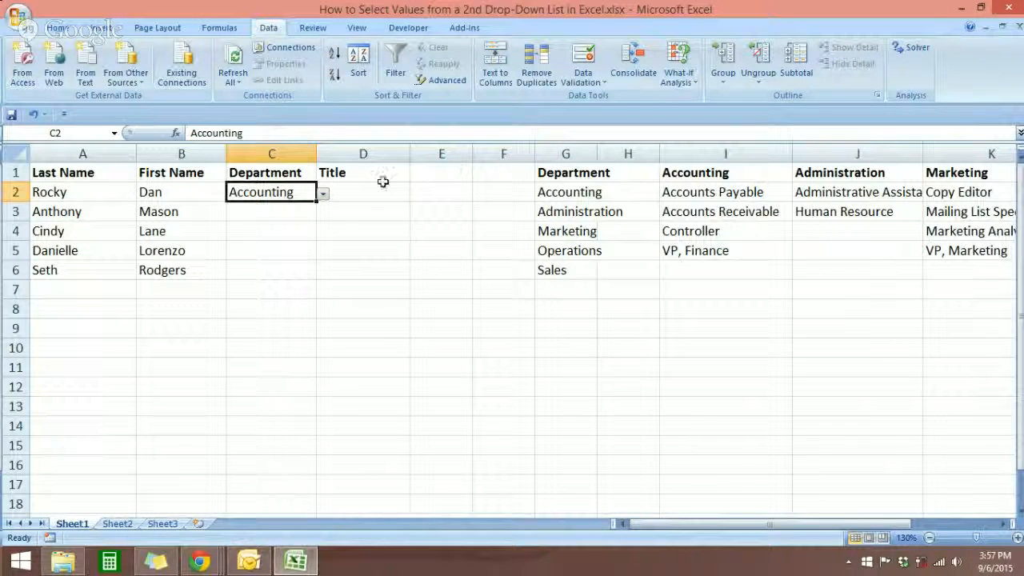
{"action": "left_click", "coordinate": [358, 193]}
{"action": "left_click", "coordinate": [416, 194]}
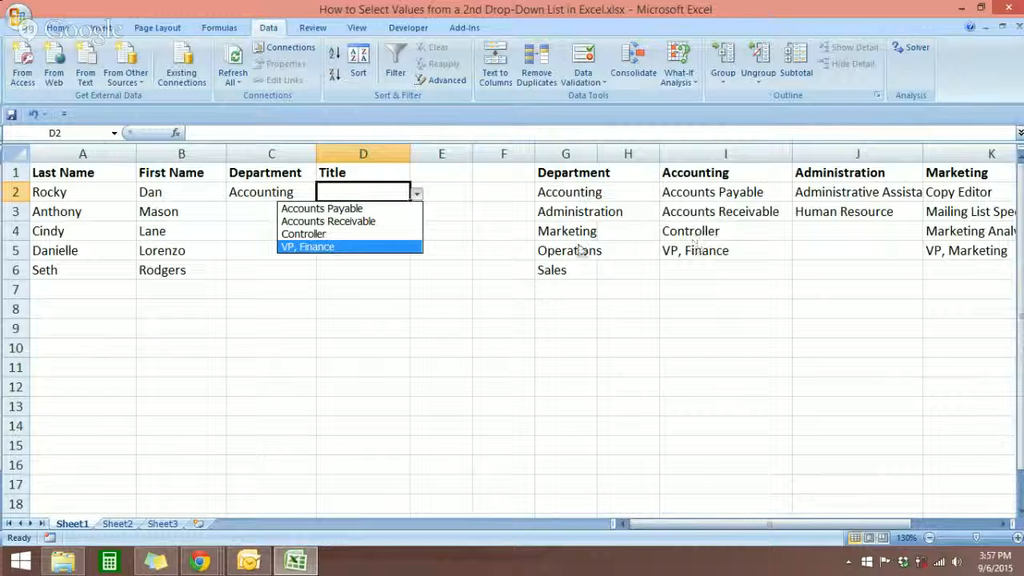
{"action": "left_click", "coordinate": [417, 197]}
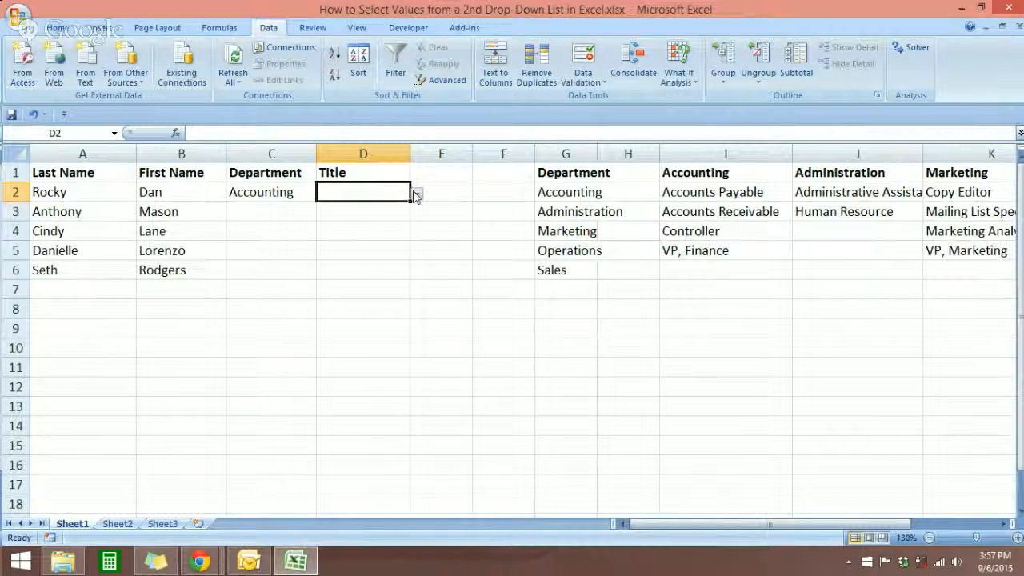
{"action": "left_click", "coordinate": [417, 194]}
{"action": "left_click", "coordinate": [398, 209]}
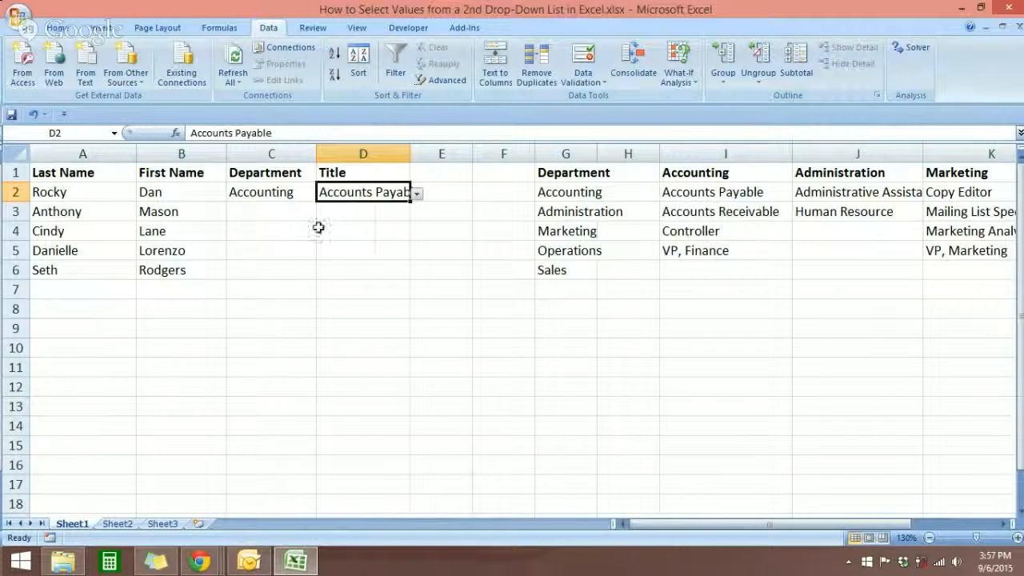
Copy D2 and paste only its validation onto D3:D6
{"action": "left_click", "coordinate": [347, 214]}
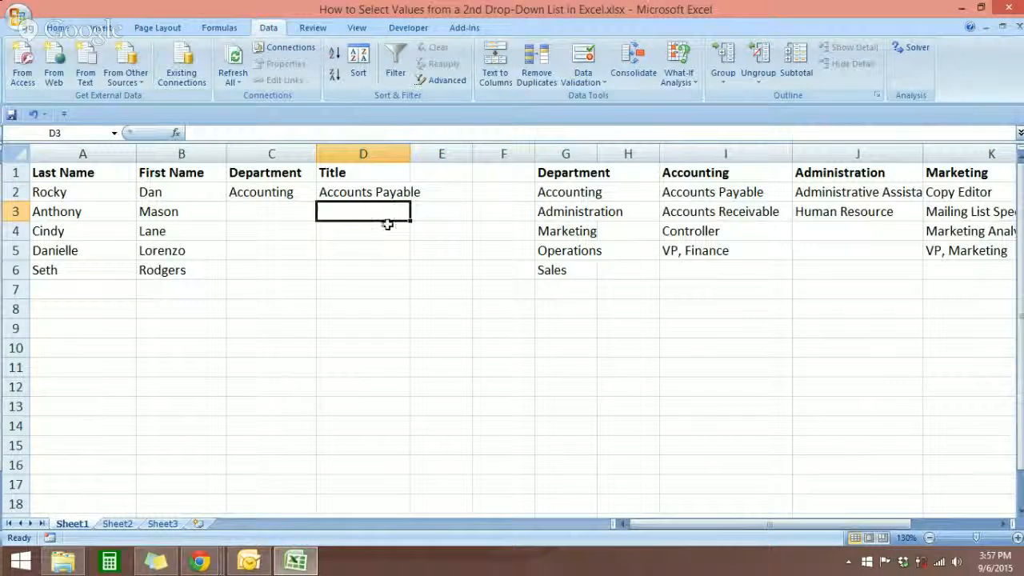
{"action": "left_click_drag", "start_coordinate": [385, 214], "coordinate": [389, 266]}
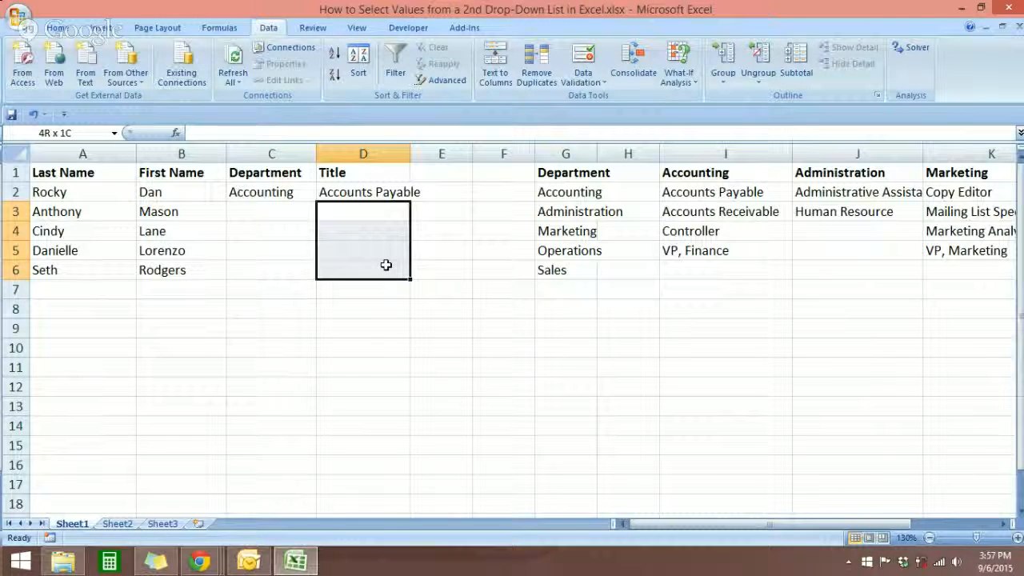
{"action": "left_click", "coordinate": [385, 195]}
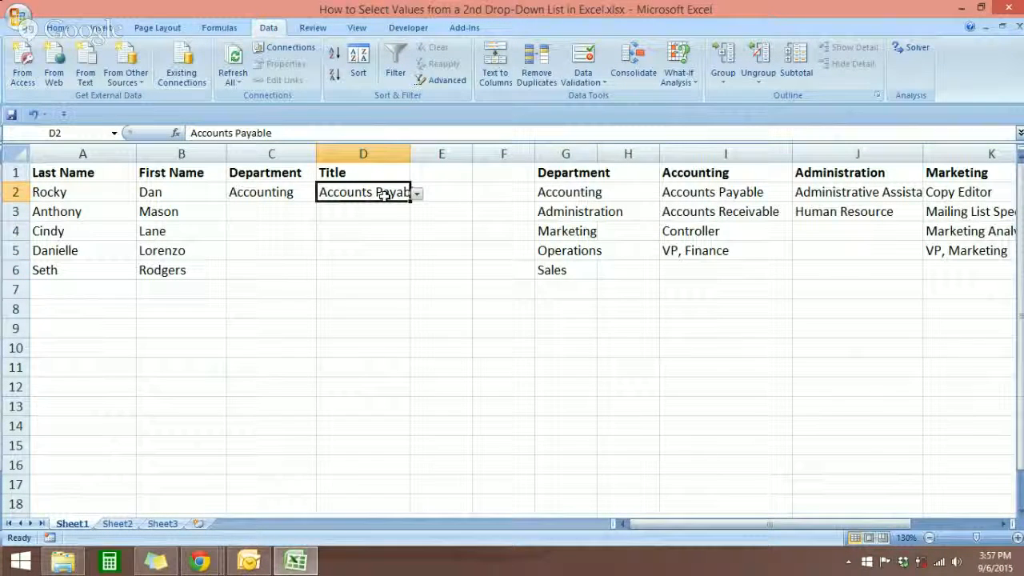
{"action": "key", "text": "ctrl+c"}
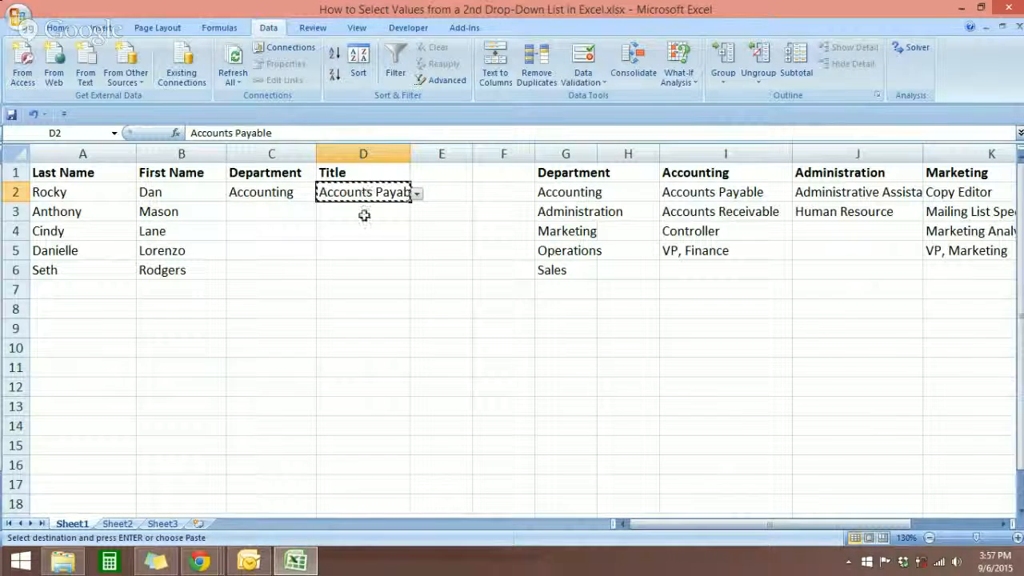
{"action": "left_click_drag", "start_coordinate": [363, 213], "coordinate": [357, 268]}
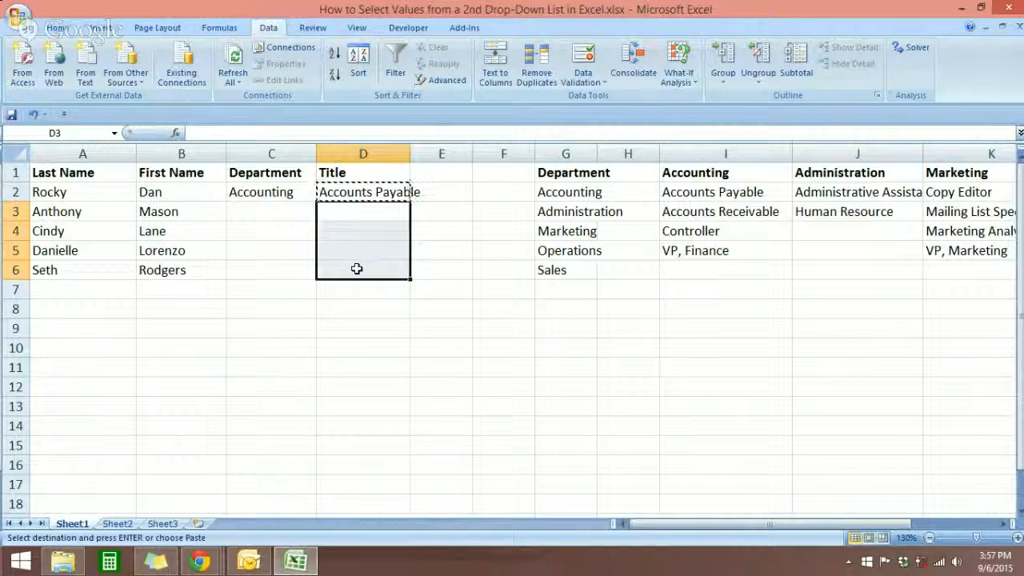
{"action": "right_click", "coordinate": [356, 268]}
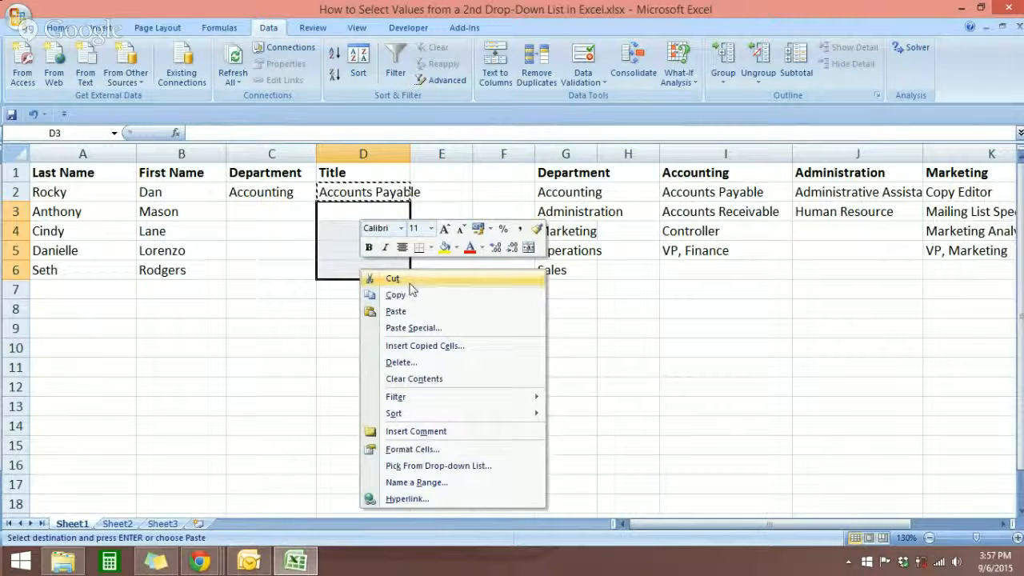
{"action": "left_click", "coordinate": [414, 328]}
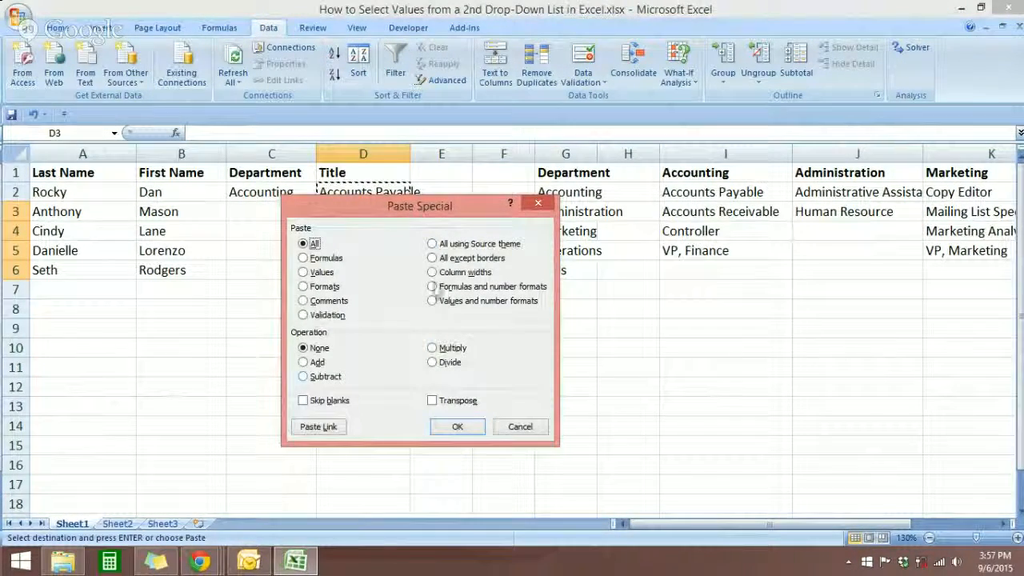
{"action": "left_click", "coordinate": [307, 315]}
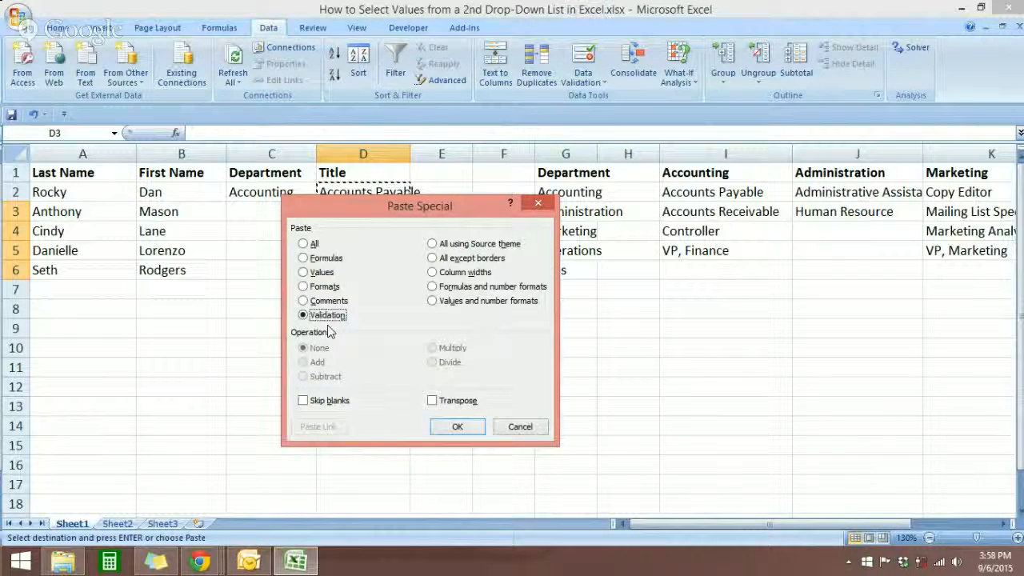
{"action": "left_click", "coordinate": [454, 428]}
{"action": "left_click", "coordinate": [377, 334]}
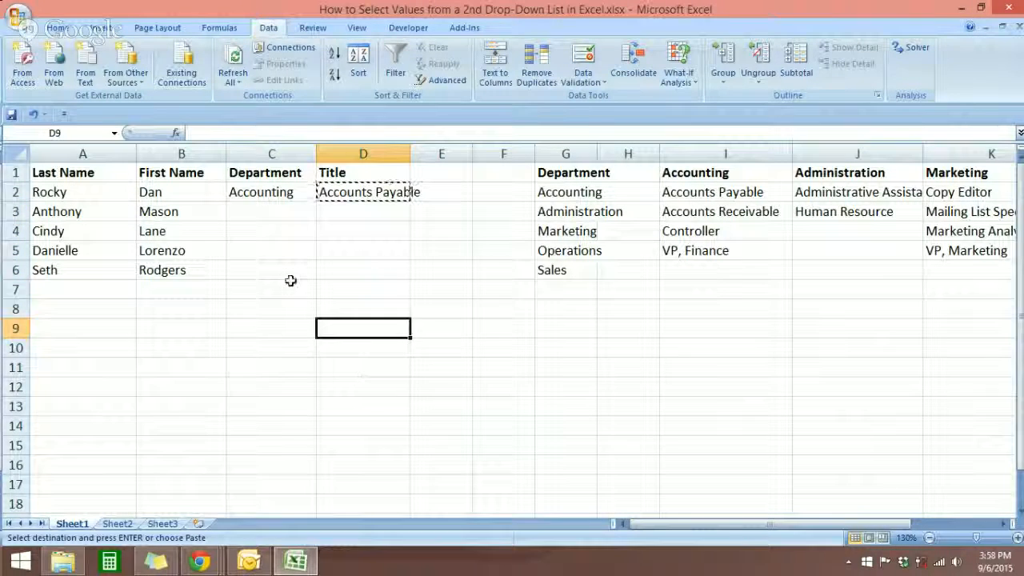
Choose Administration as C3's department and Human Resource as D3's title from the drop-downs
{"action": "left_click", "coordinate": [270, 213]}
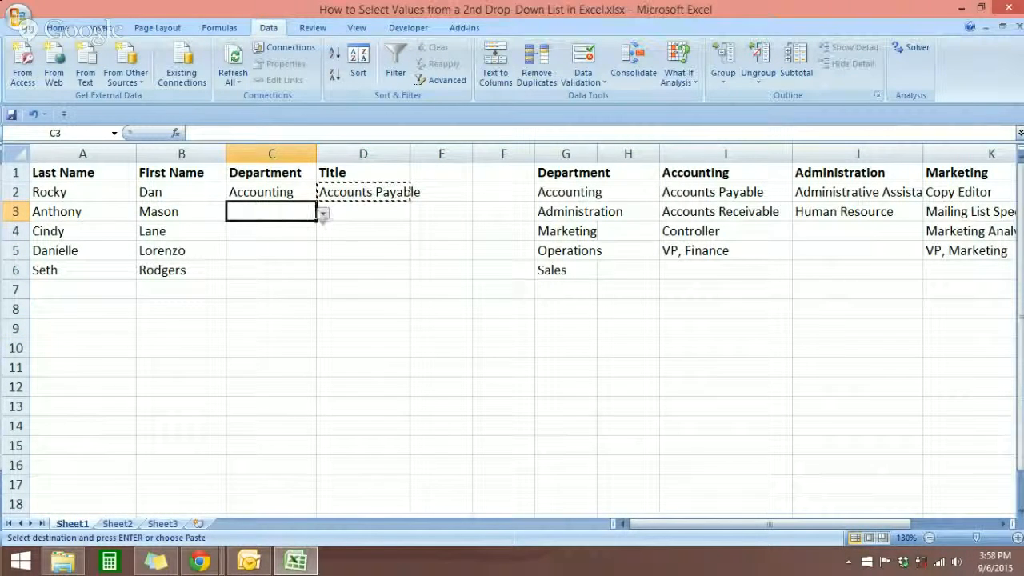
{"action": "left_click", "coordinate": [323, 214]}
{"action": "left_click", "coordinate": [270, 238]}
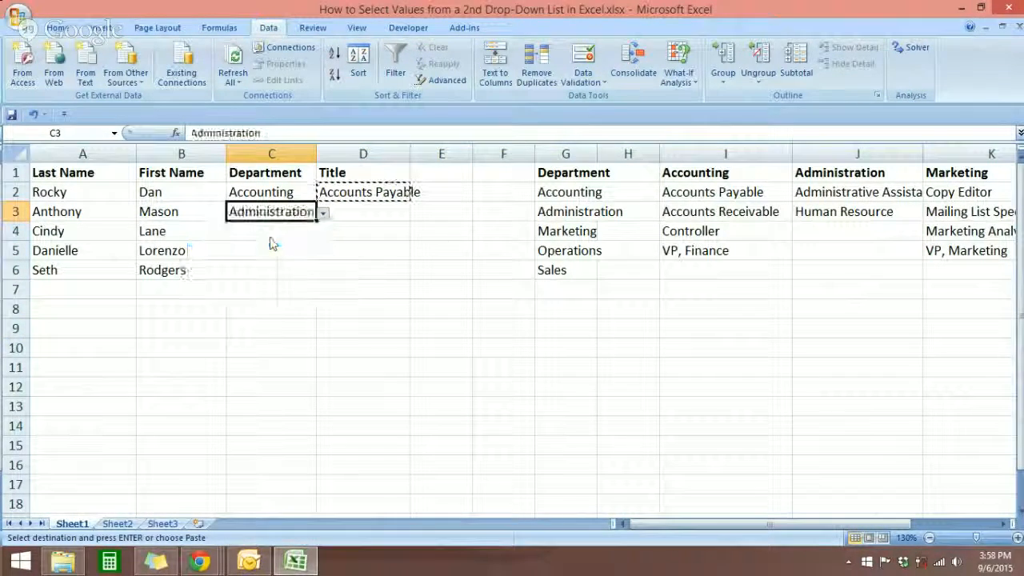
{"action": "left_click", "coordinate": [395, 222]}
{"action": "left_click", "coordinate": [415, 215]}
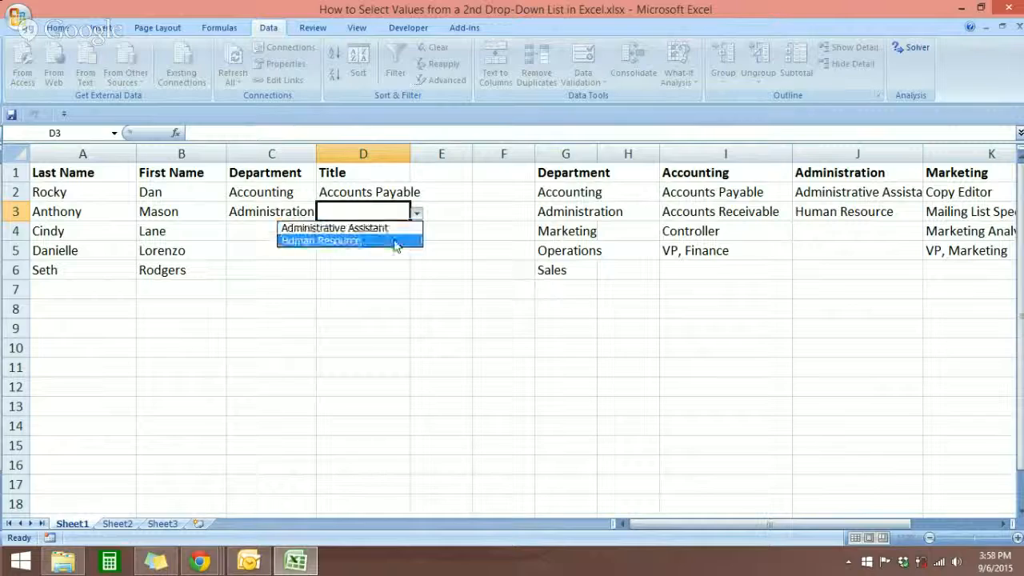
{"action": "left_click", "coordinate": [398, 240]}
Choose Marketing as C4's department and Marketing Analyst as D4's title from the drop-downs
{"action": "left_click", "coordinate": [298, 237]}
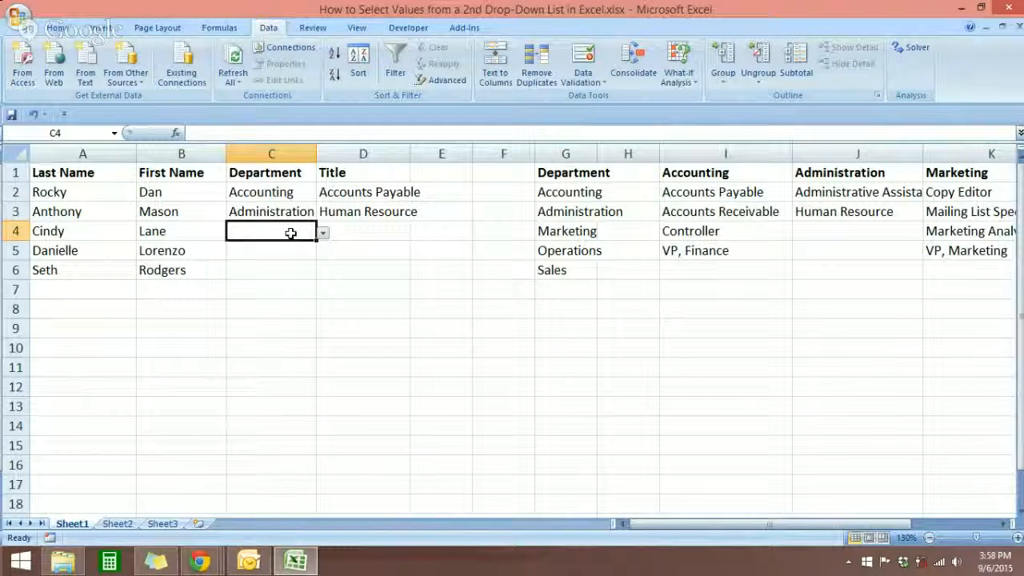
{"action": "left_click", "coordinate": [323, 233]}
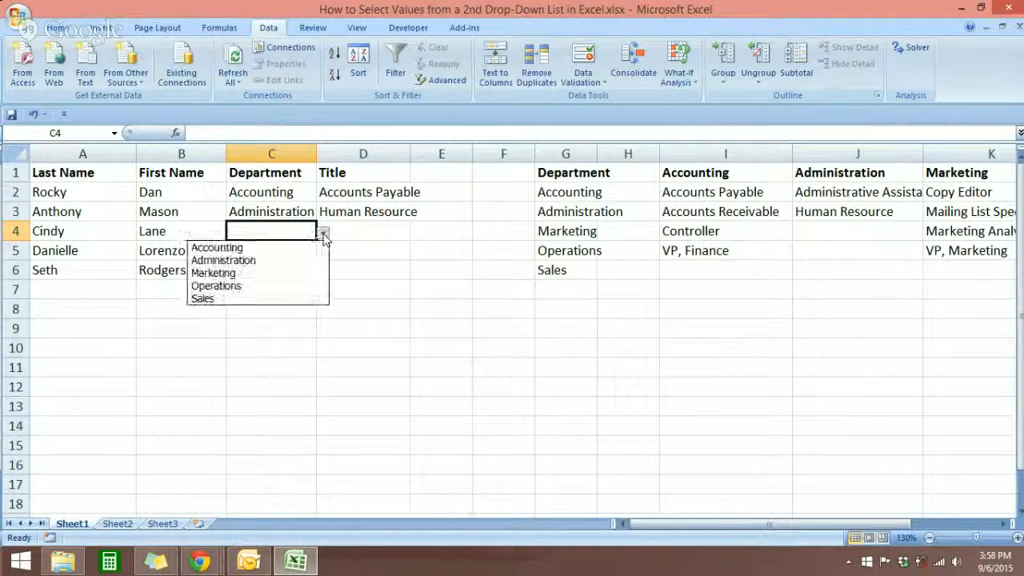
{"action": "left_click", "coordinate": [270, 273]}
{"action": "left_click", "coordinate": [396, 235]}
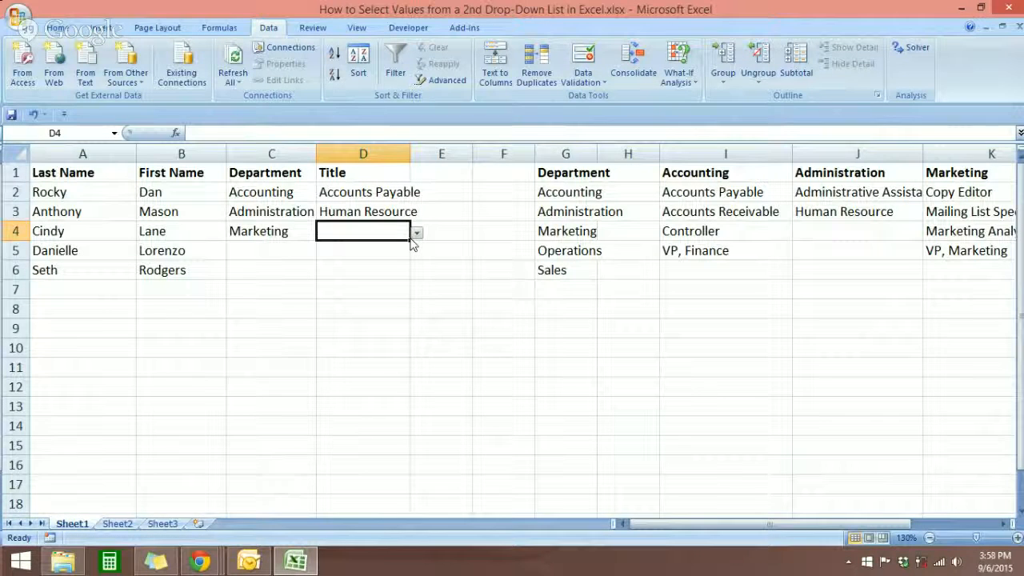
{"action": "left_click", "coordinate": [415, 233]}
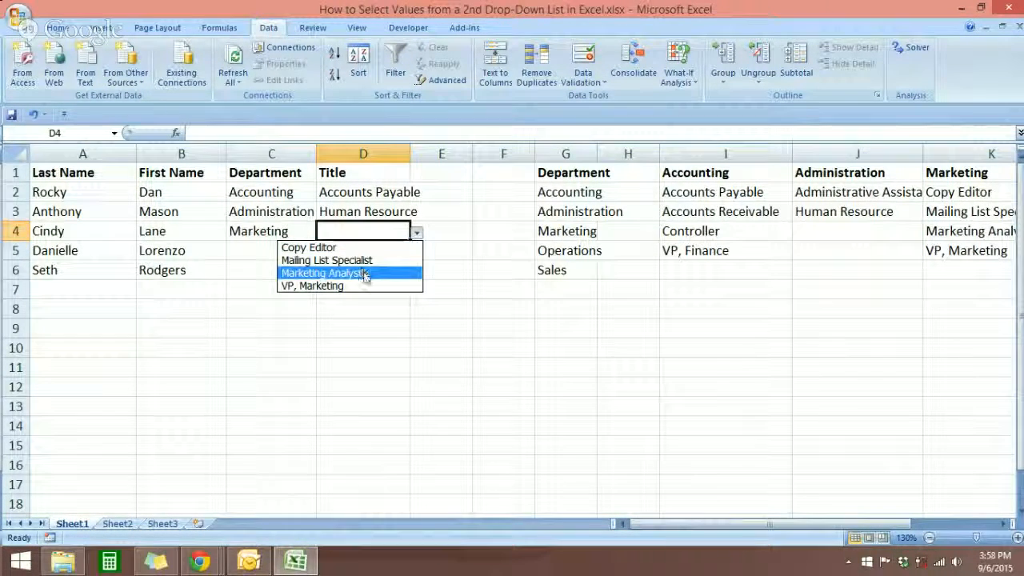
{"action": "left_click", "coordinate": [360, 273]}
Choose Operations as C5's department and Sales as C6's department from the drop-downs
{"action": "left_click", "coordinate": [297, 252]}
{"action": "left_click", "coordinate": [322, 252]}
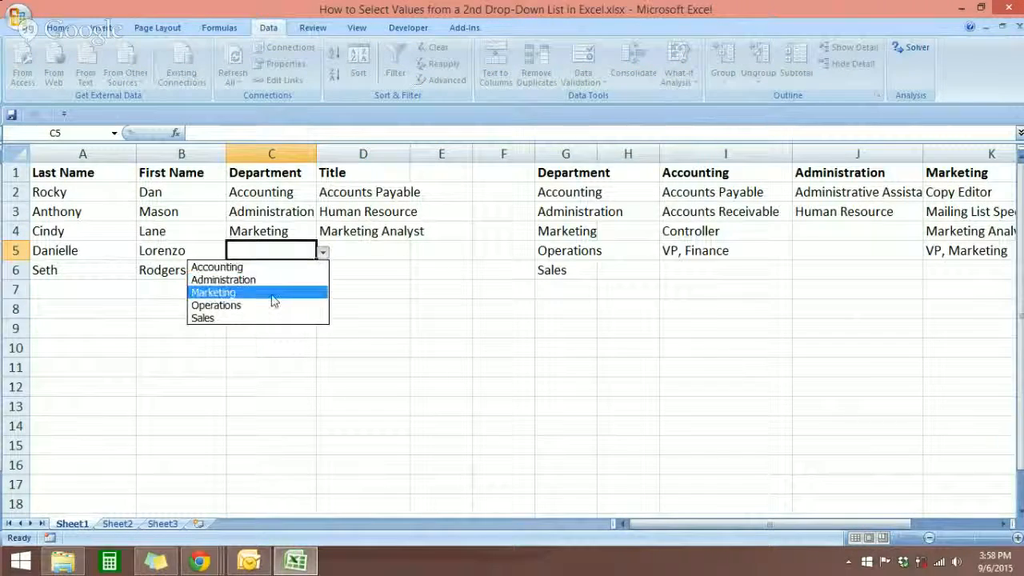
{"action": "left_click", "coordinate": [273, 310]}
{"action": "left_click", "coordinate": [303, 269]}
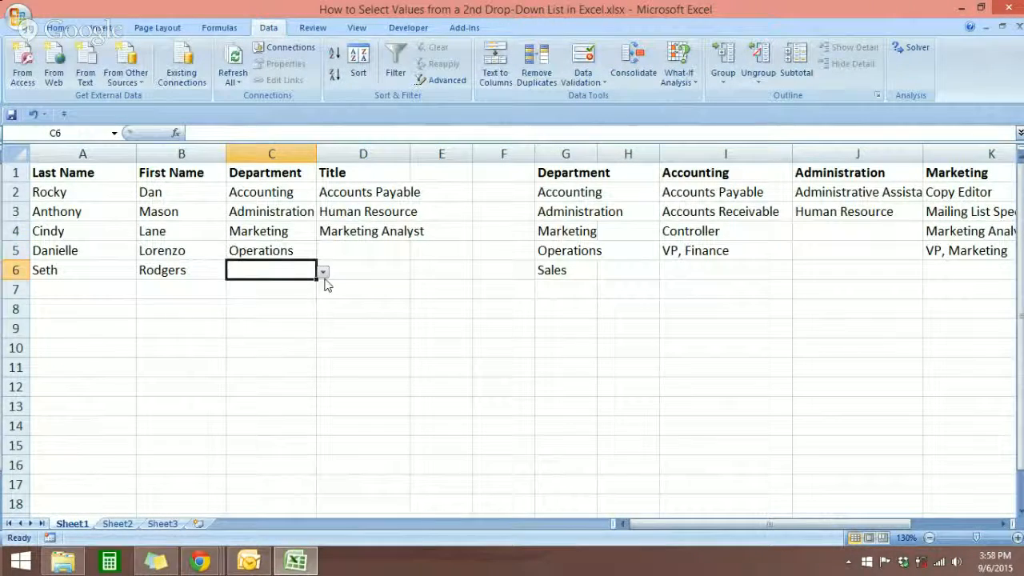
{"action": "left_click", "coordinate": [323, 272]}
{"action": "left_click", "coordinate": [272, 337]}
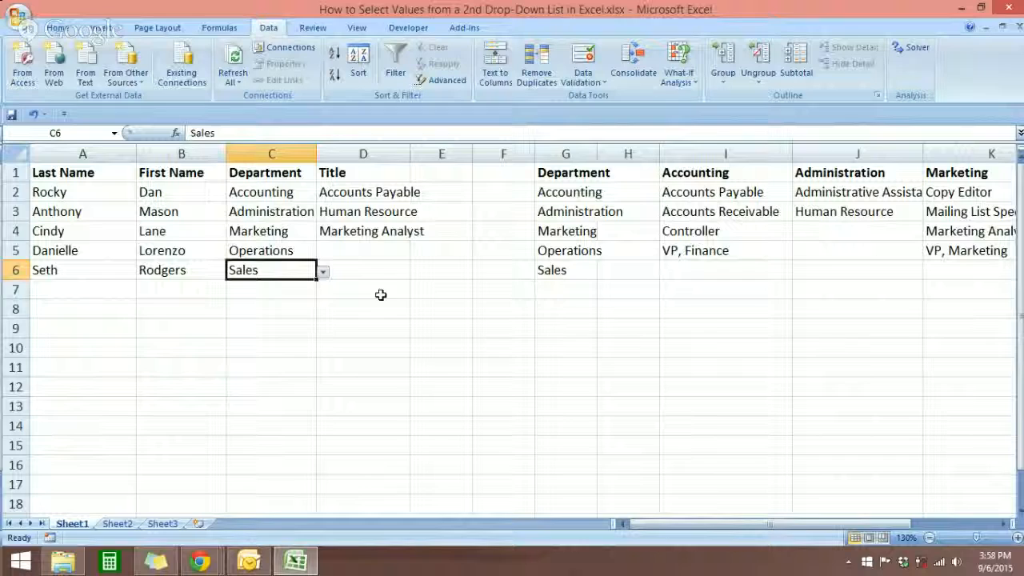
Choose Inventory Manager as D5's title and Inside Sales Rep.Account Executive as D6's title
{"action": "left_click", "coordinate": [383, 250]}
{"action": "left_click", "coordinate": [415, 252]}
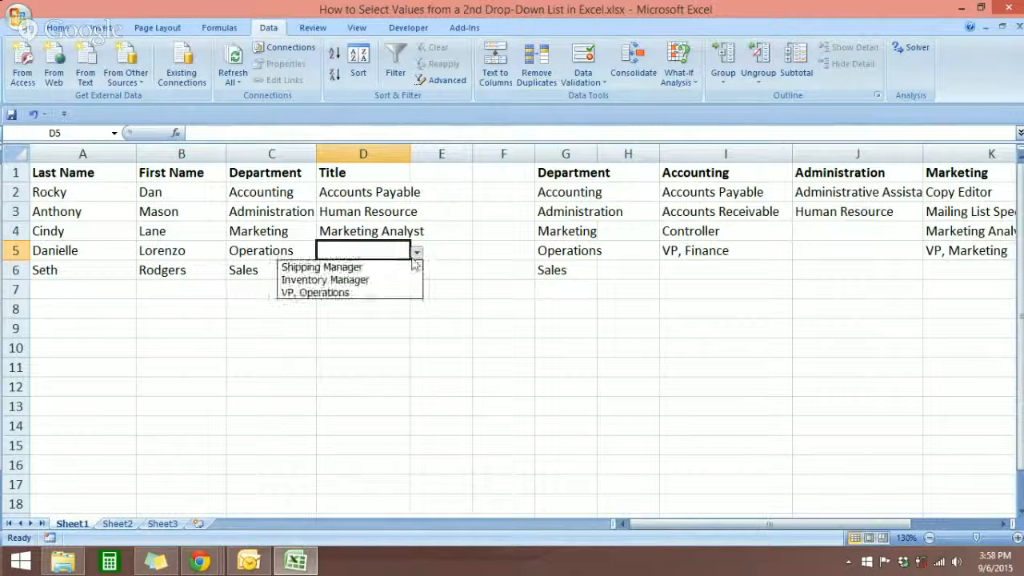
{"action": "left_click", "coordinate": [360, 281]}
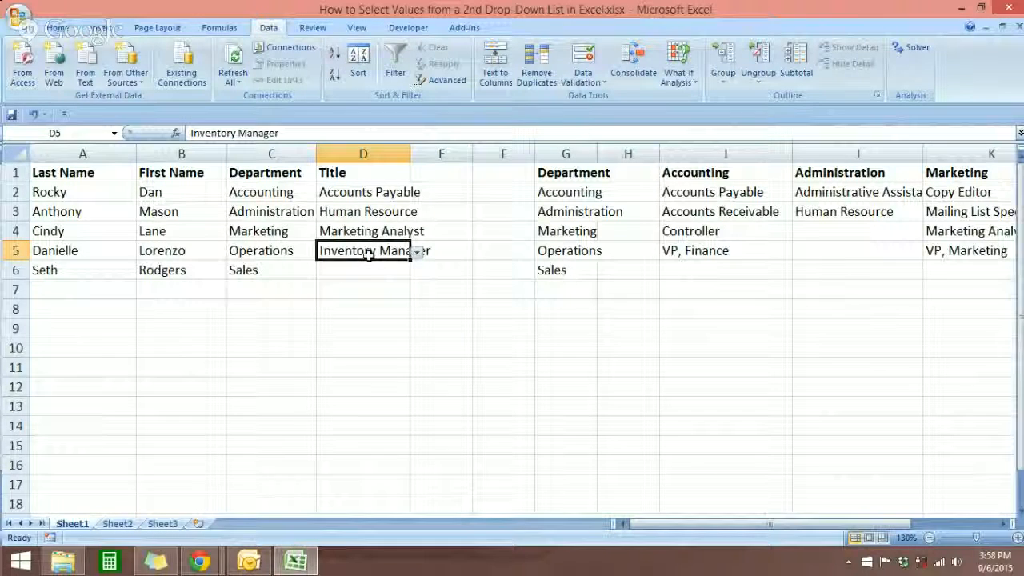
{"action": "left_click", "coordinate": [275, 251]}
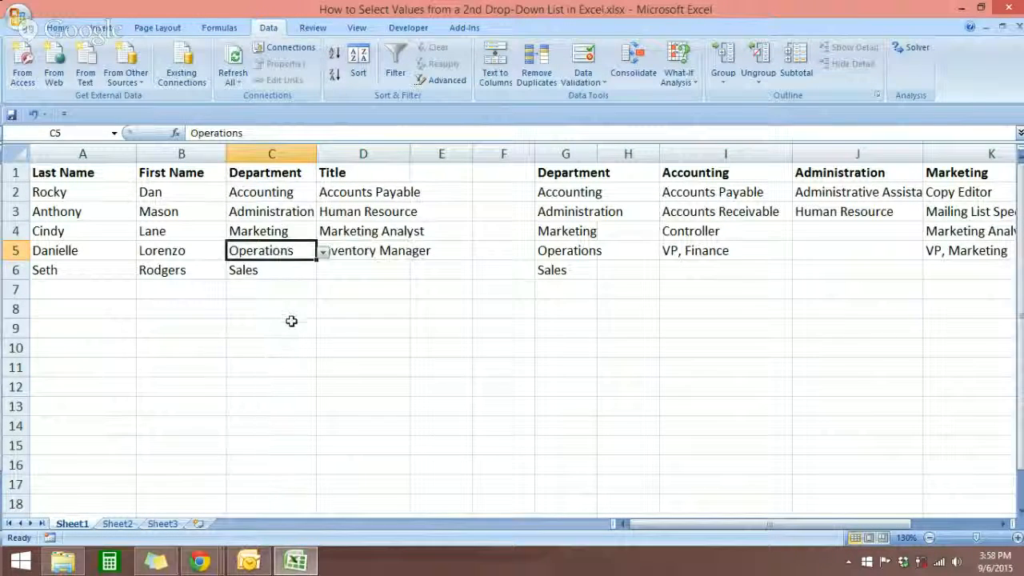
{"action": "left_click", "coordinate": [402, 272]}
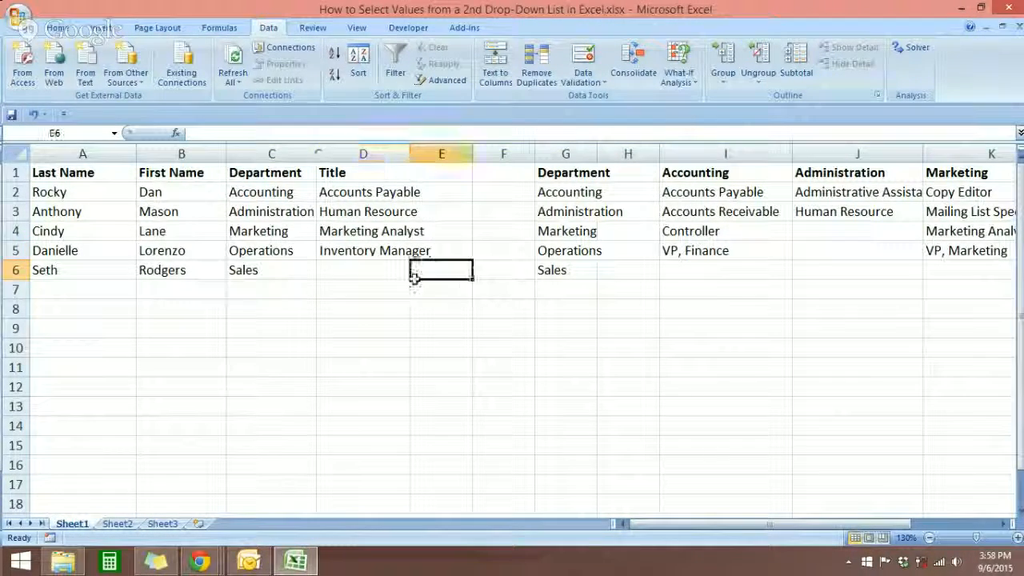
{"action": "left_click", "coordinate": [408, 273]}
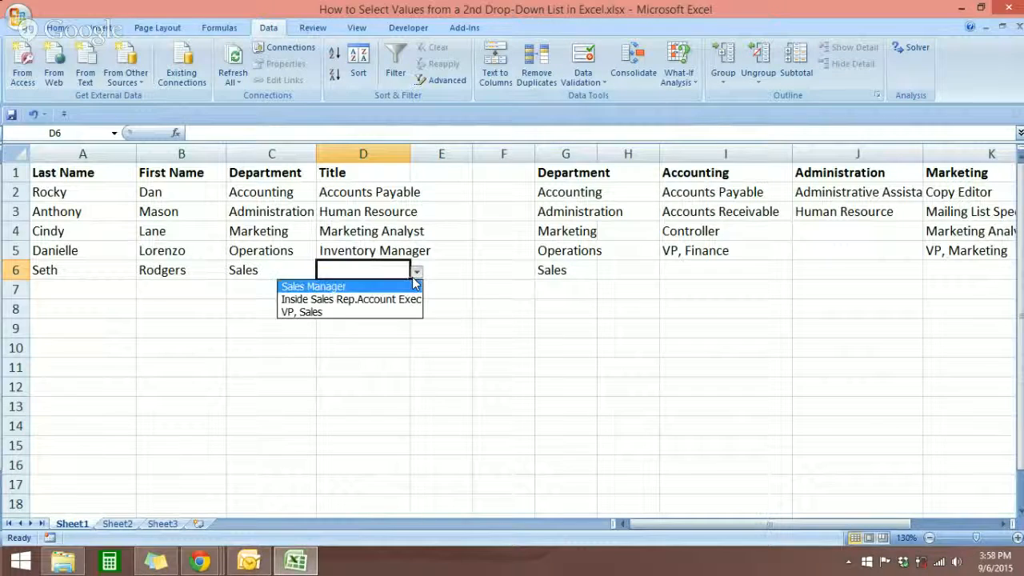
{"action": "left_click", "coordinate": [372, 298]}
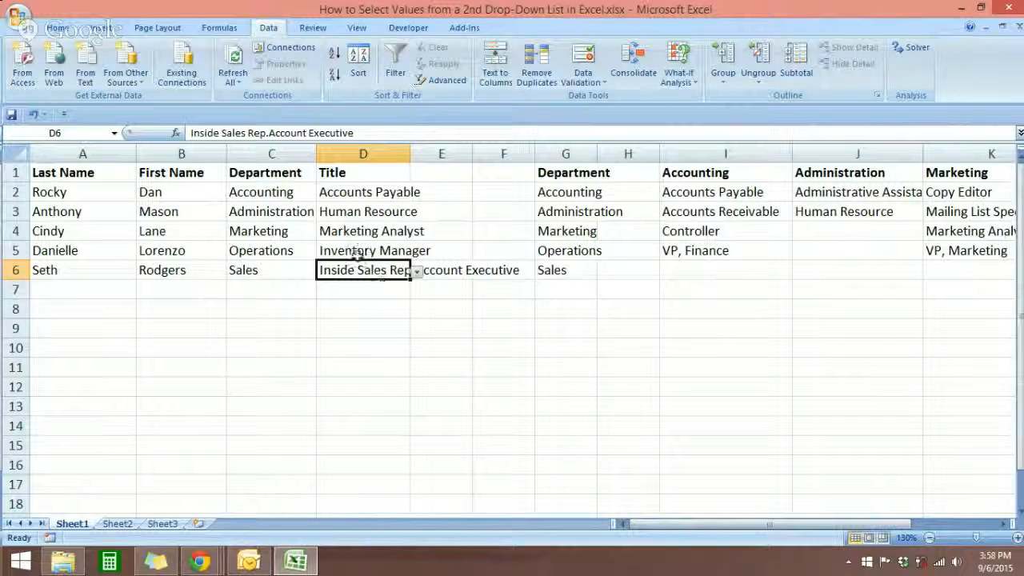
Switch to the Google Hangouts window in Chrome
{"action": "left_click", "coordinate": [266, 230]}
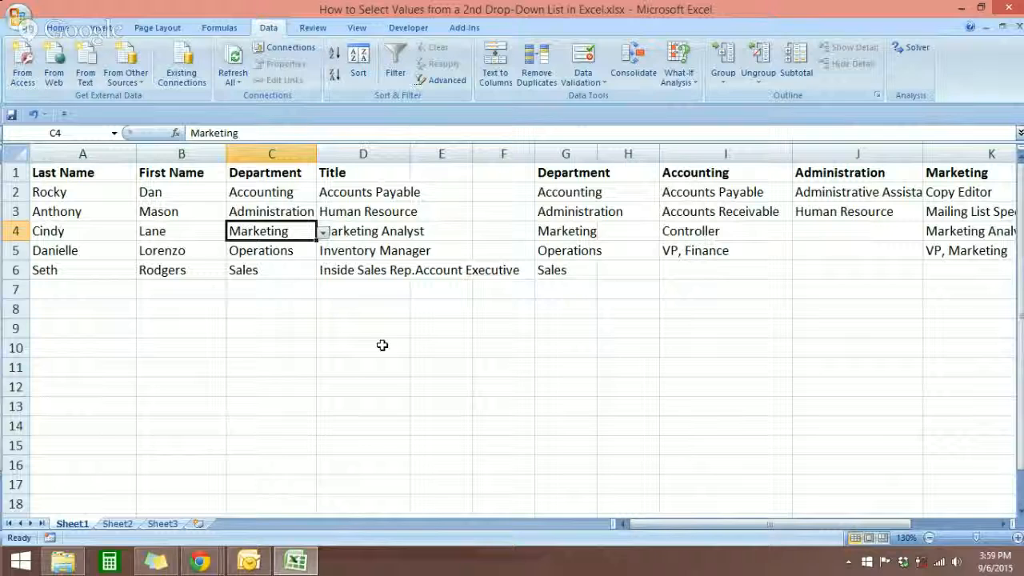
{"action": "left_click", "coordinate": [200, 561]}
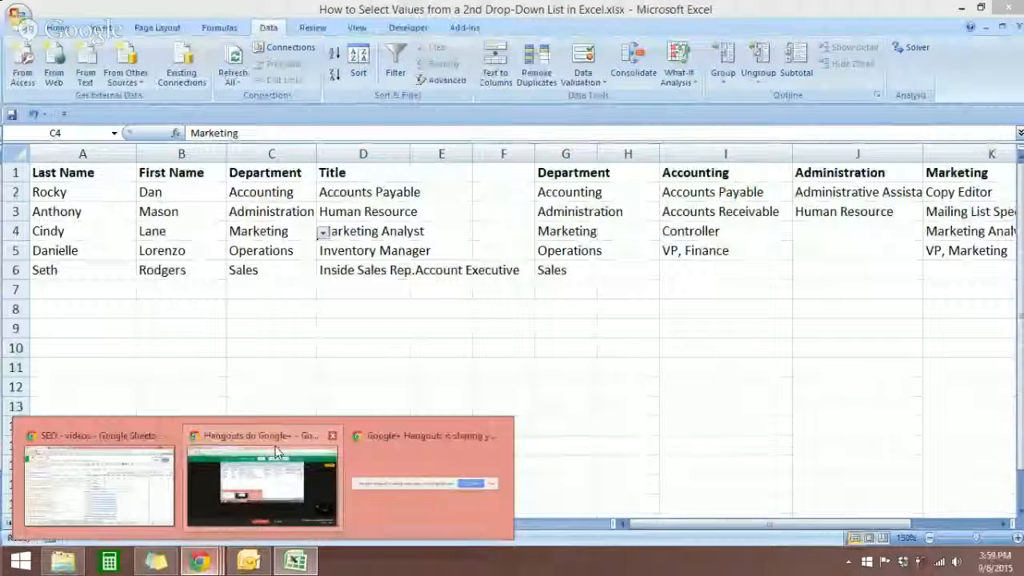
{"action": "left_click", "coordinate": [275, 452]}
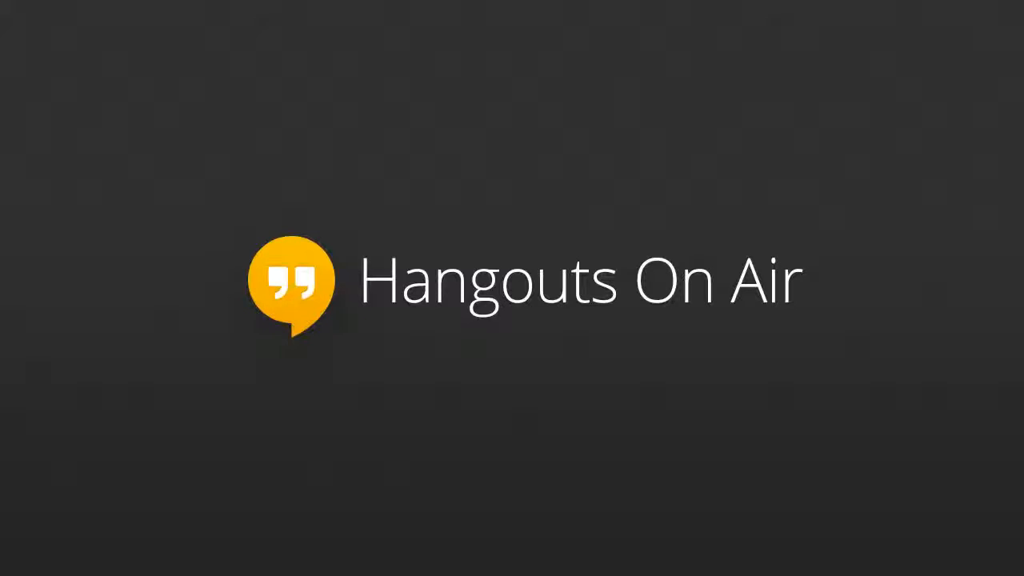